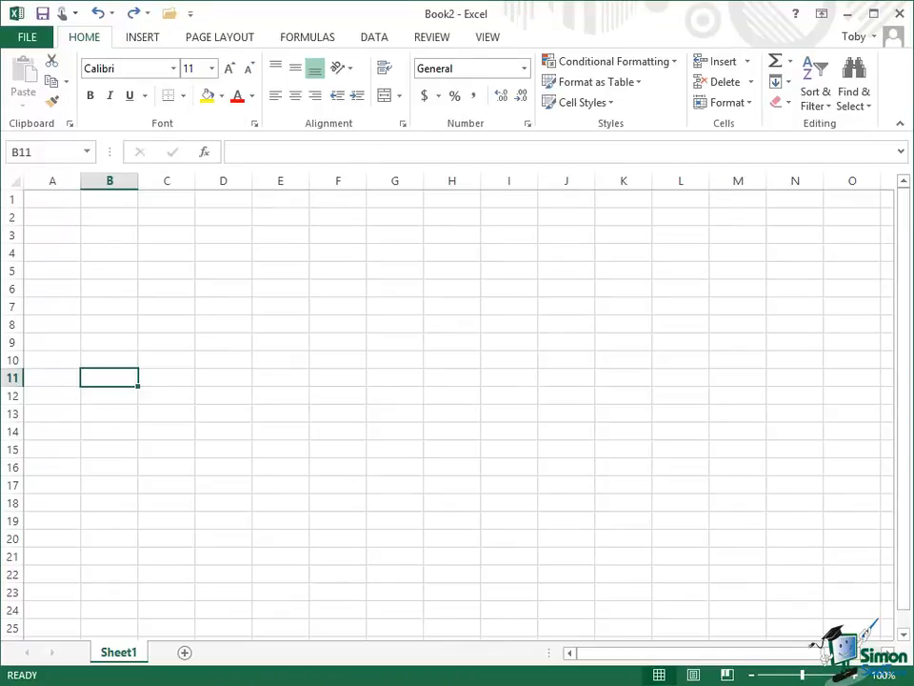
Enter 0.5 in cell B11 and format it as Number with 3 decimal places and red negative numbers.
{"action": "type", "text": "0.5"}
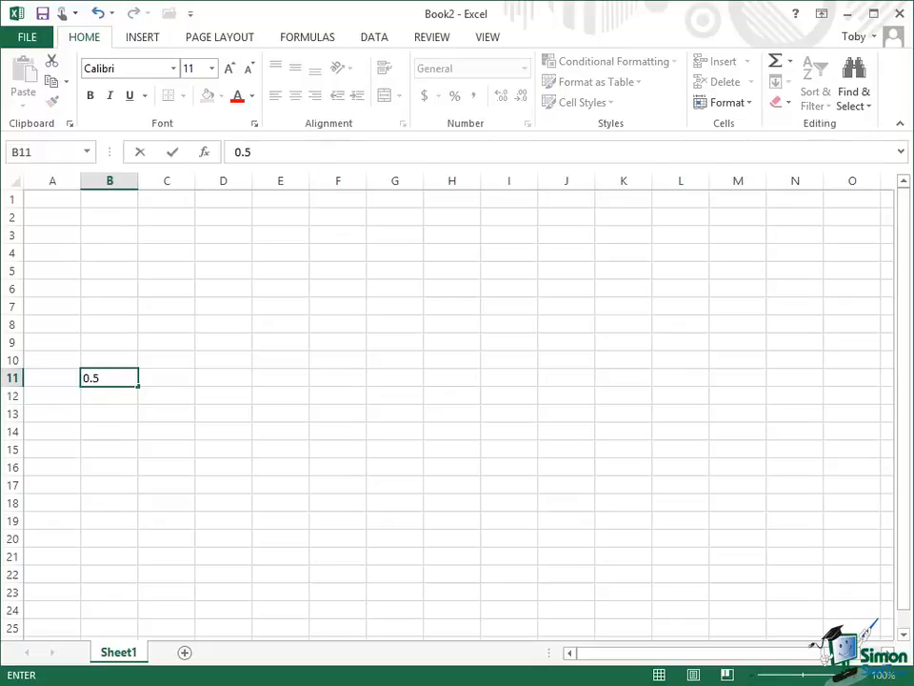
{"action": "left_click", "coordinate": [179, 154]}
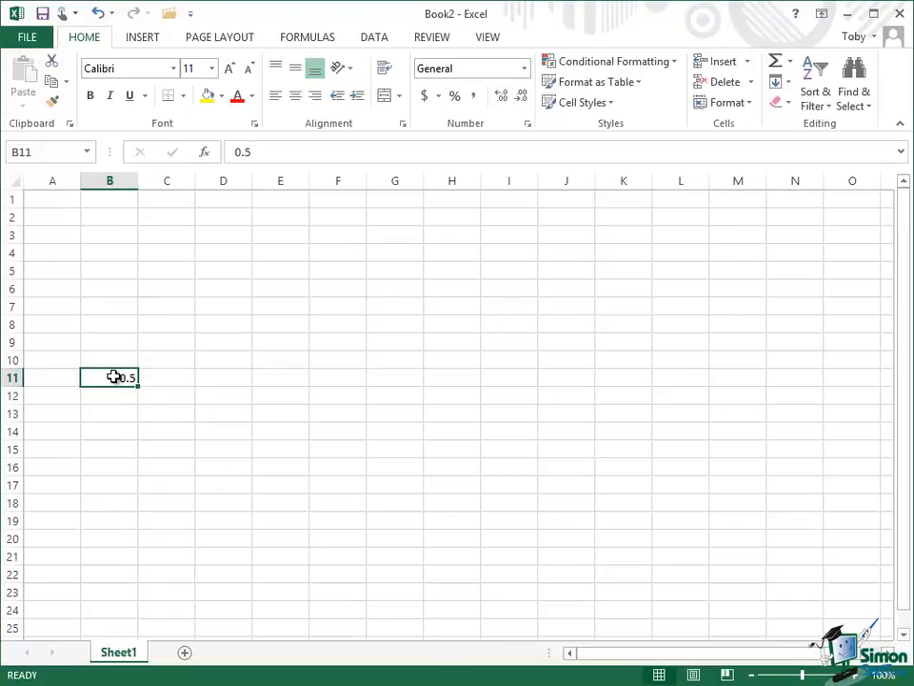
{"action": "right_click", "coordinate": [115, 381]}
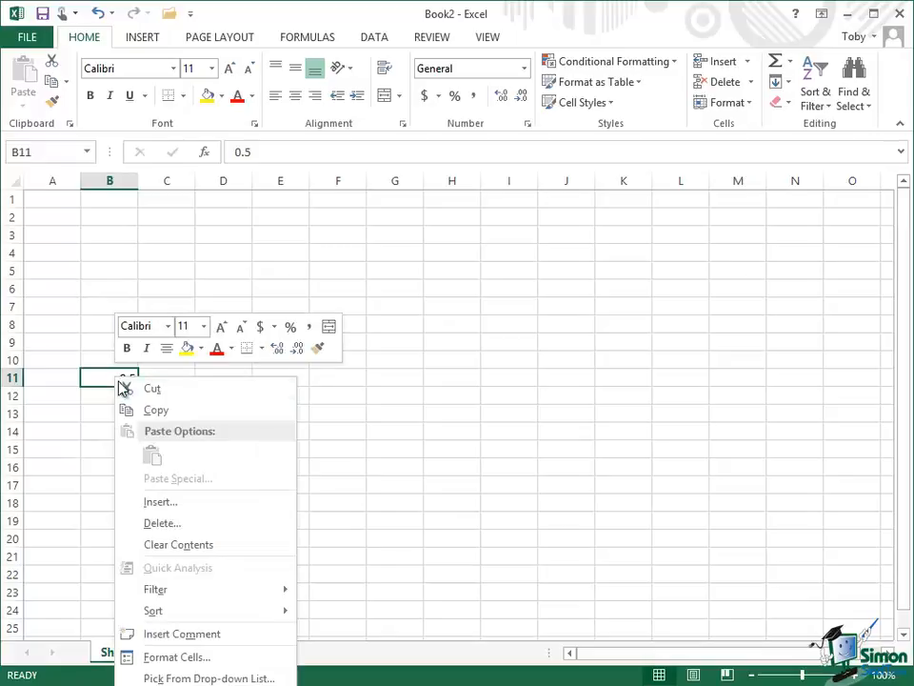
{"action": "left_click", "coordinate": [224, 660]}
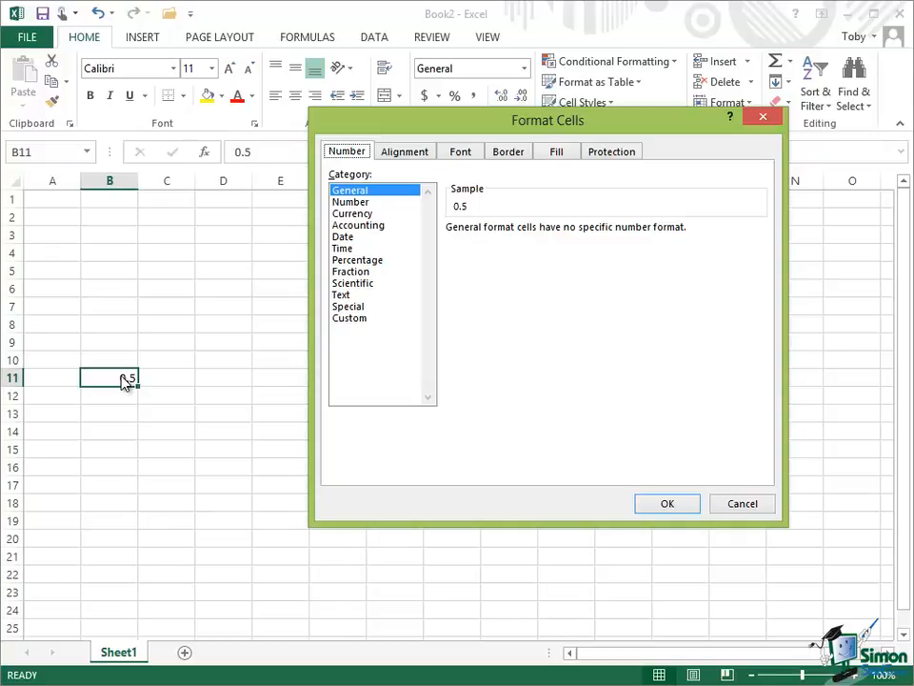
{"action": "left_click", "coordinate": [371, 206]}
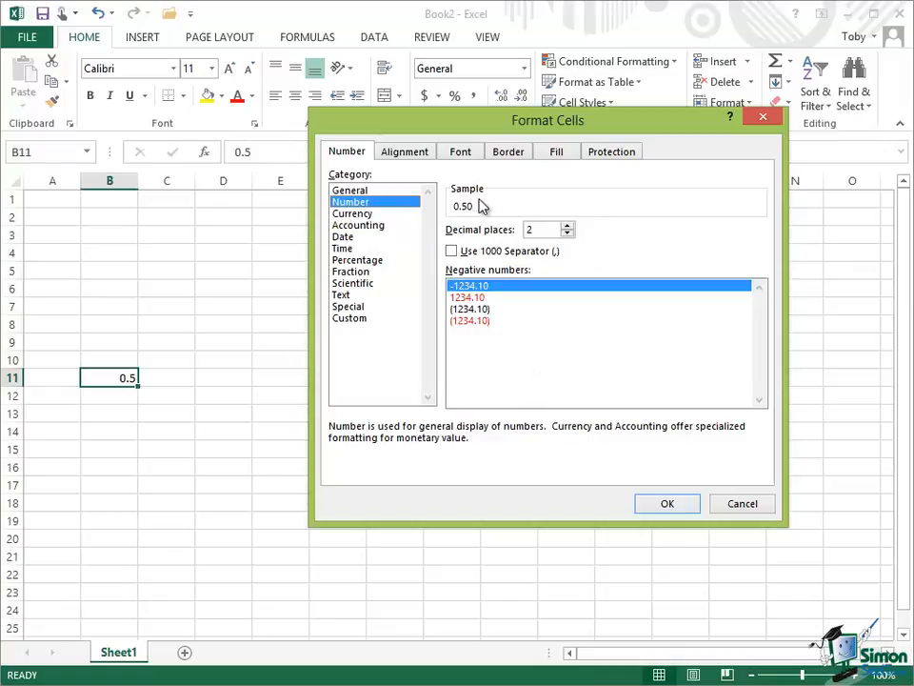
{"action": "left_click", "coordinate": [567, 227]}
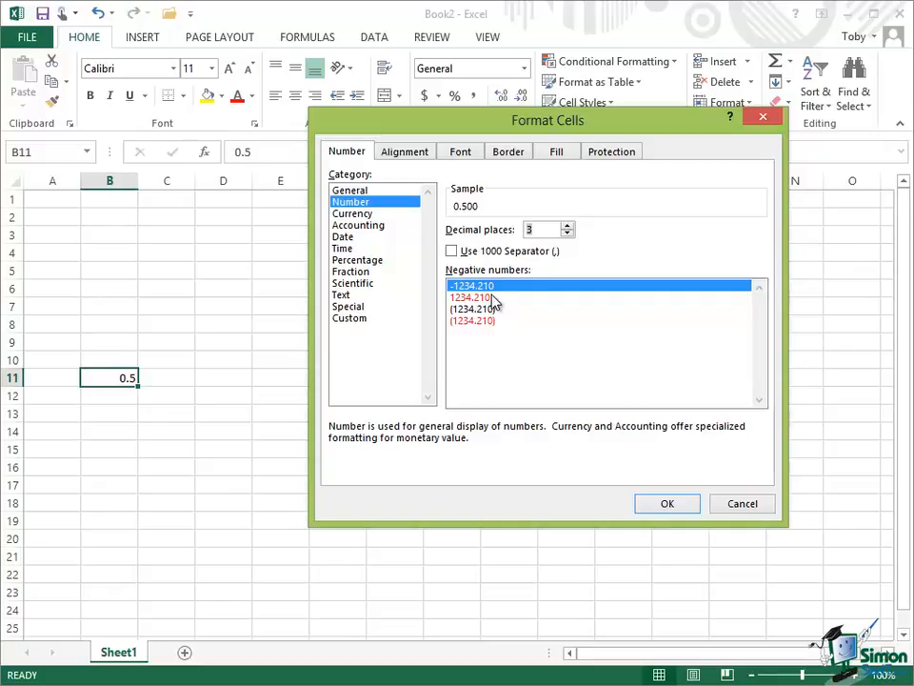
{"action": "left_click", "coordinate": [494, 298]}
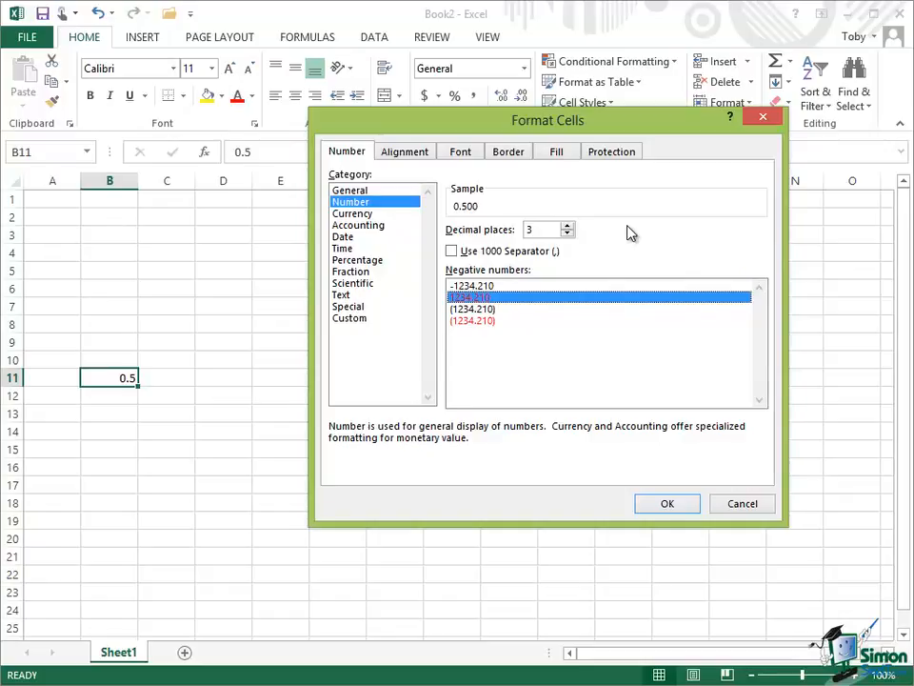
{"action": "left_click", "coordinate": [667, 505]}
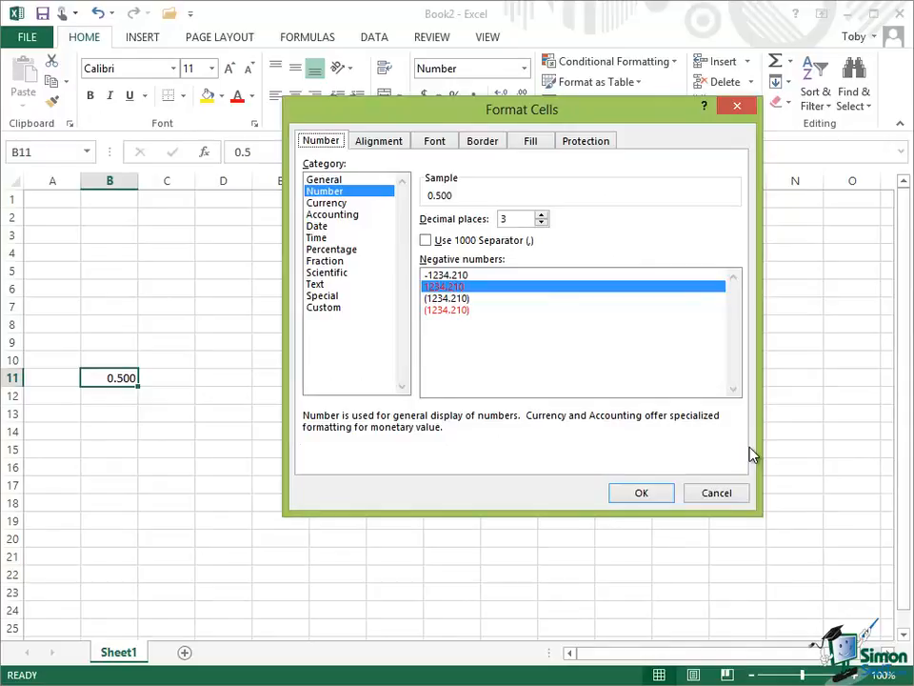
Choose the Currency format for cell B11 with 2 decimal places and the $ symbol.
{"action": "left_click", "coordinate": [326, 203]}
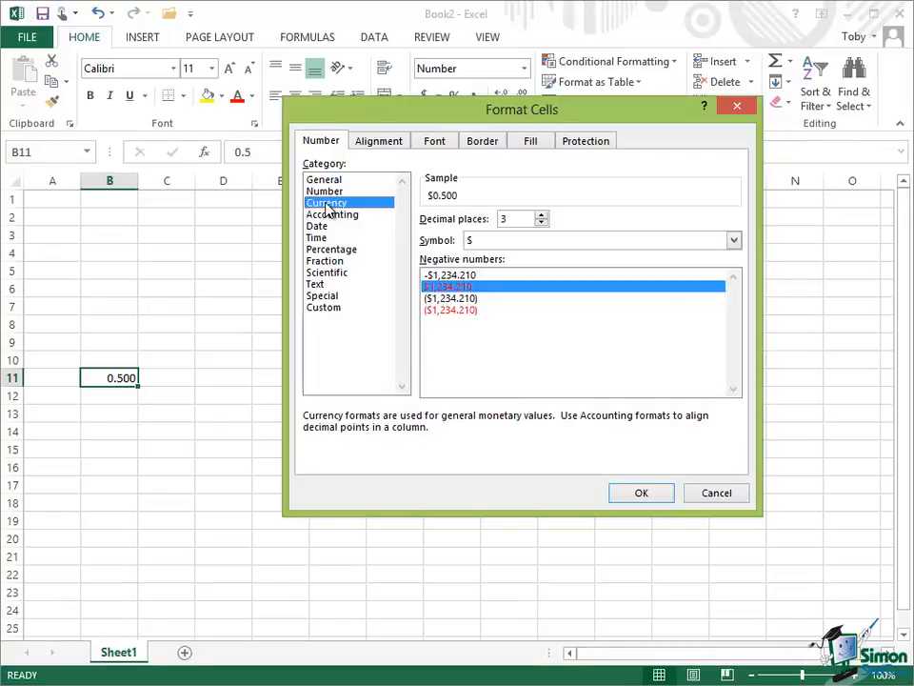
{"action": "left_click", "coordinate": [542, 224]}
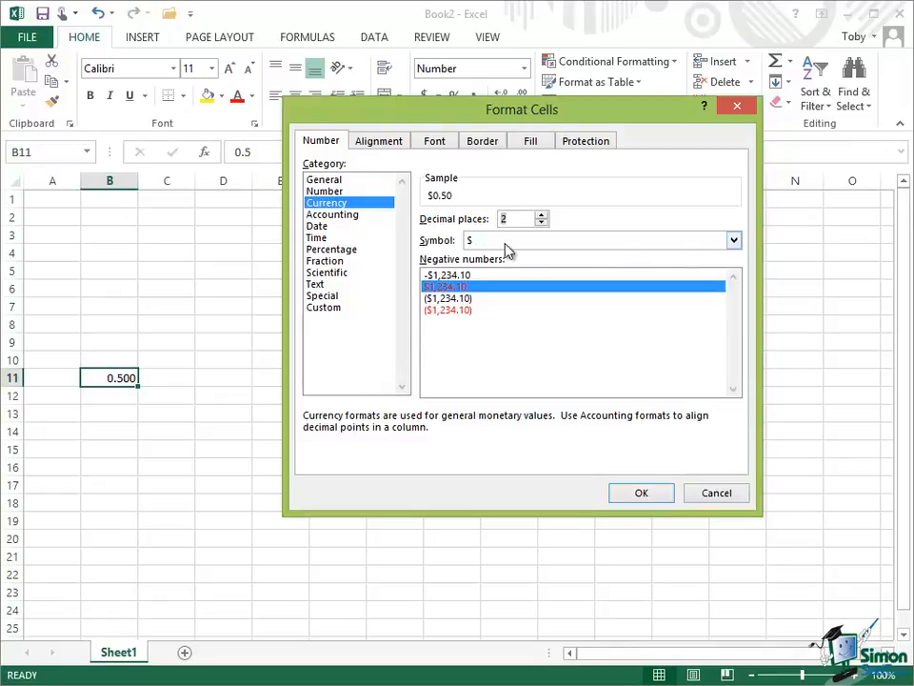
{"action": "left_click", "coordinate": [735, 241]}
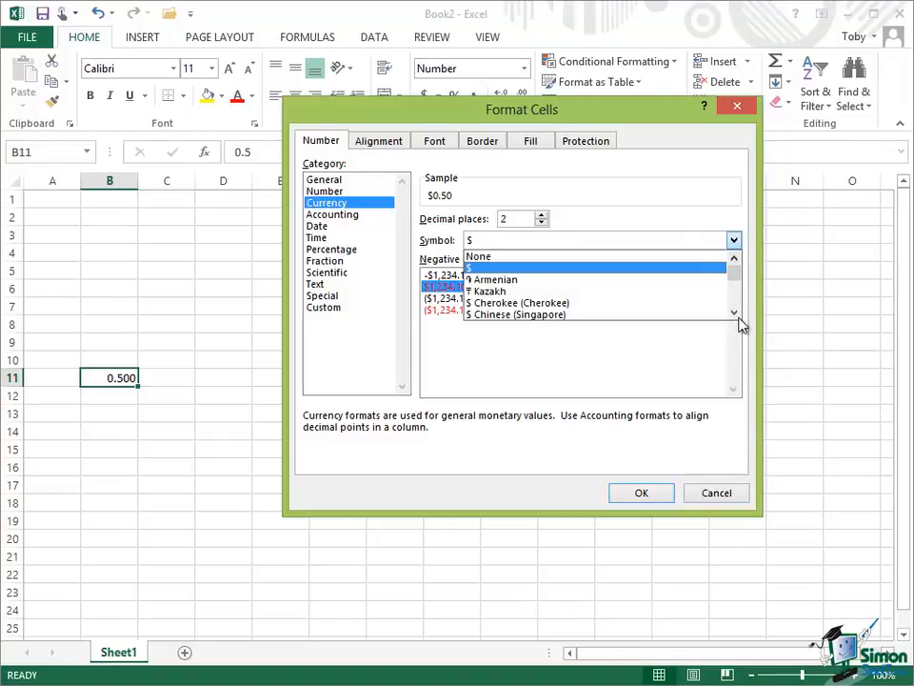
{"action": "mouse_move", "coordinate": [739, 271]}
{"action": "left_mouse_down"}
{"action": "mouse_move", "coordinate": [741, 290]}
{"action": "mouse_move", "coordinate": [739, 272]}
{"action": "left_mouse_up"}
{"action": "left_click", "coordinate": [529, 268]}
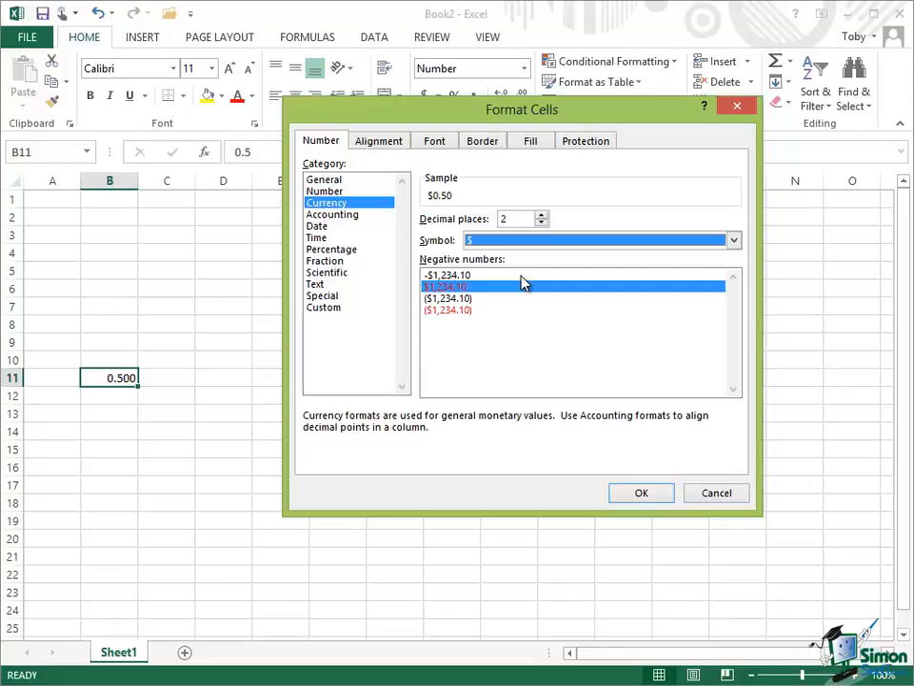
Apply the Accounting format to cell B11, and replace it with the Percentage format.
{"action": "left_click", "coordinate": [325, 217]}
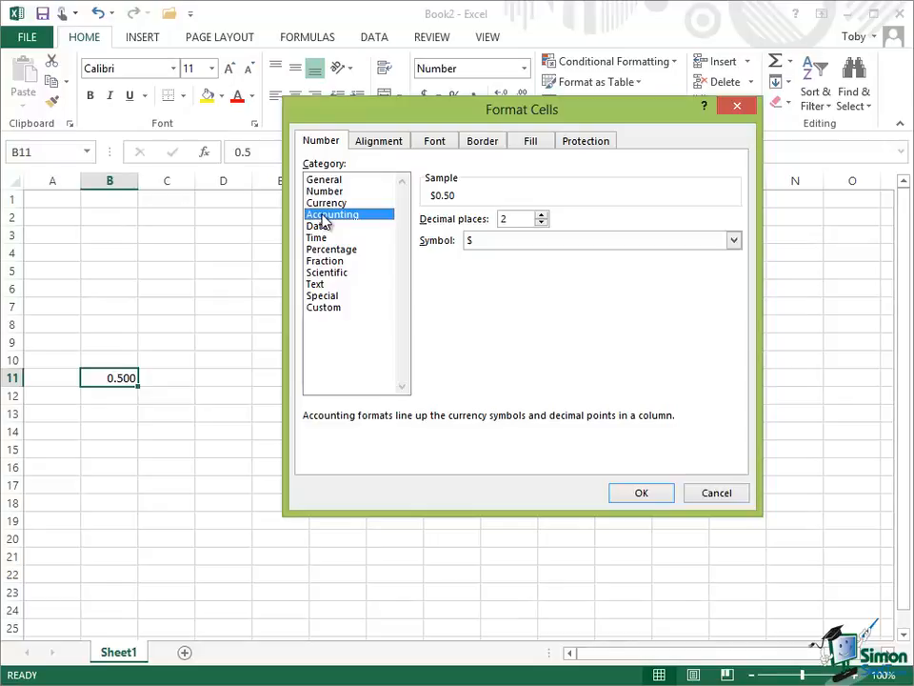
{"action": "left_click", "coordinate": [647, 492]}
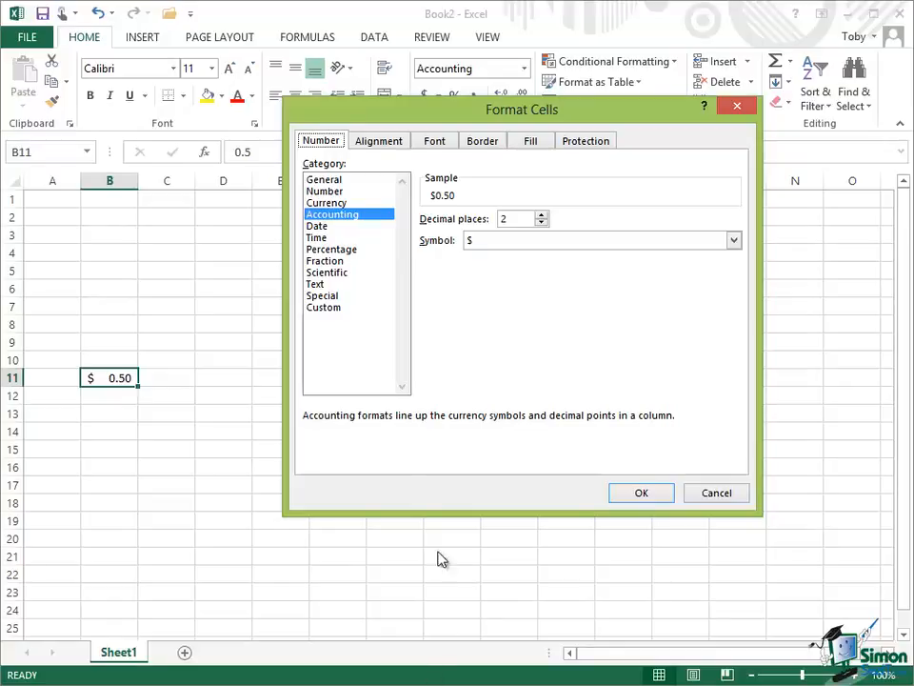
{"action": "left_click", "coordinate": [324, 251]}
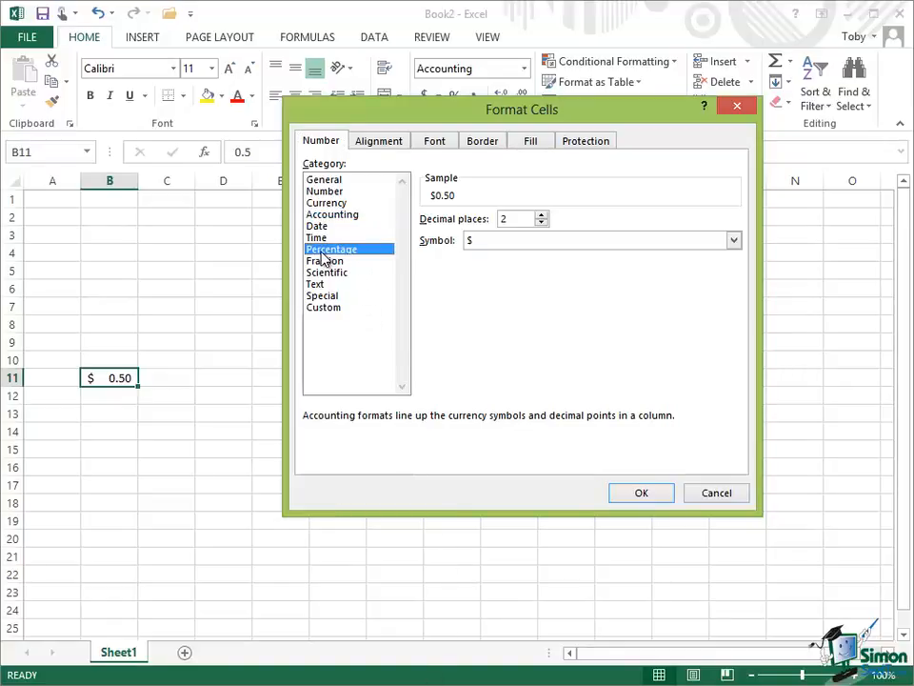
{"action": "left_click", "coordinate": [641, 493]}
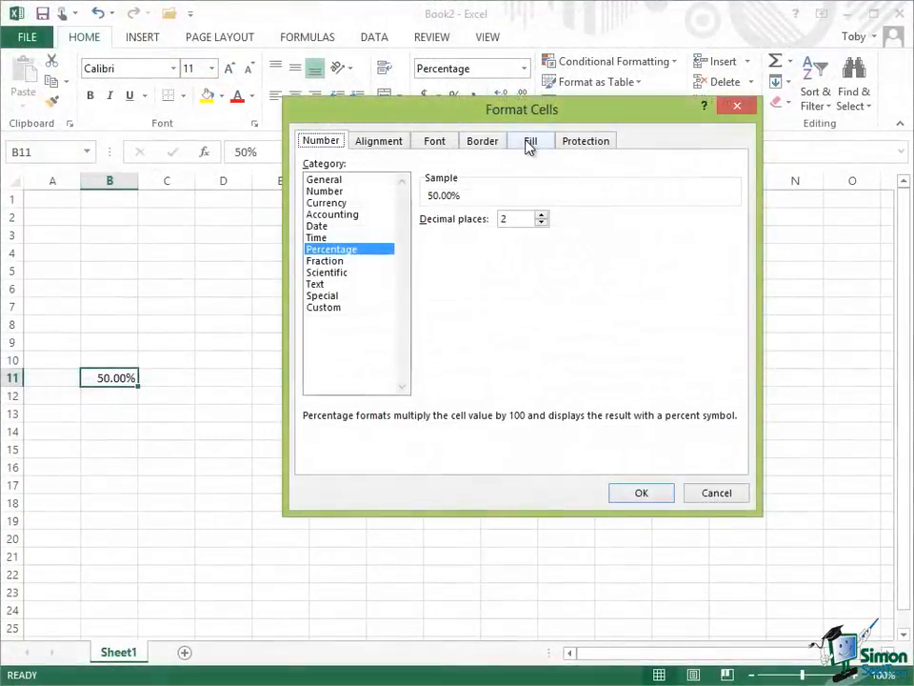
Apply the Fraction format of up to one digit to cell B11, and replace it with the Scientific format.
{"action": "left_click", "coordinate": [356, 260]}
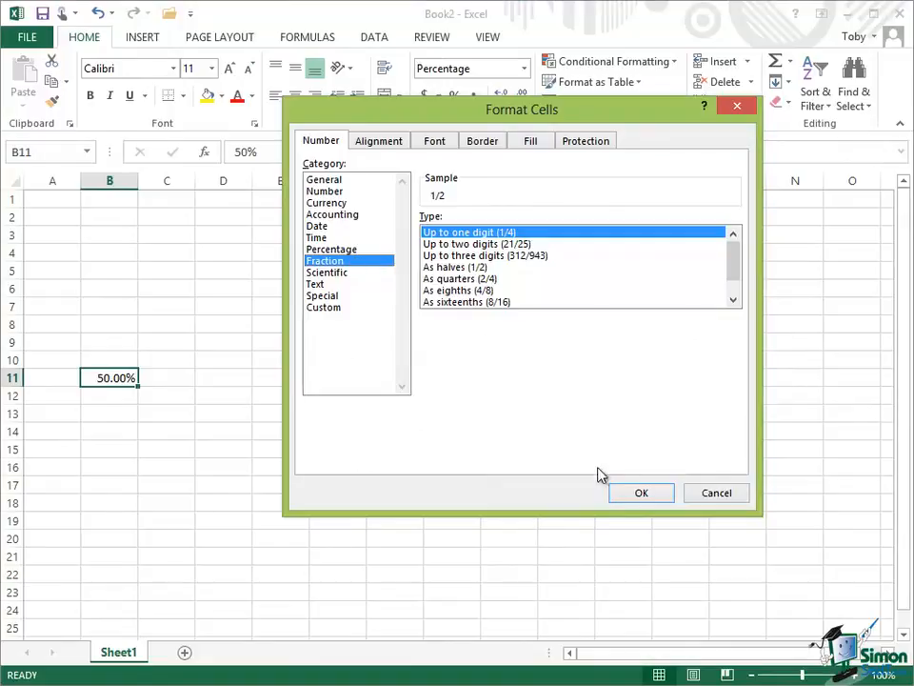
{"action": "left_click", "coordinate": [641, 494]}
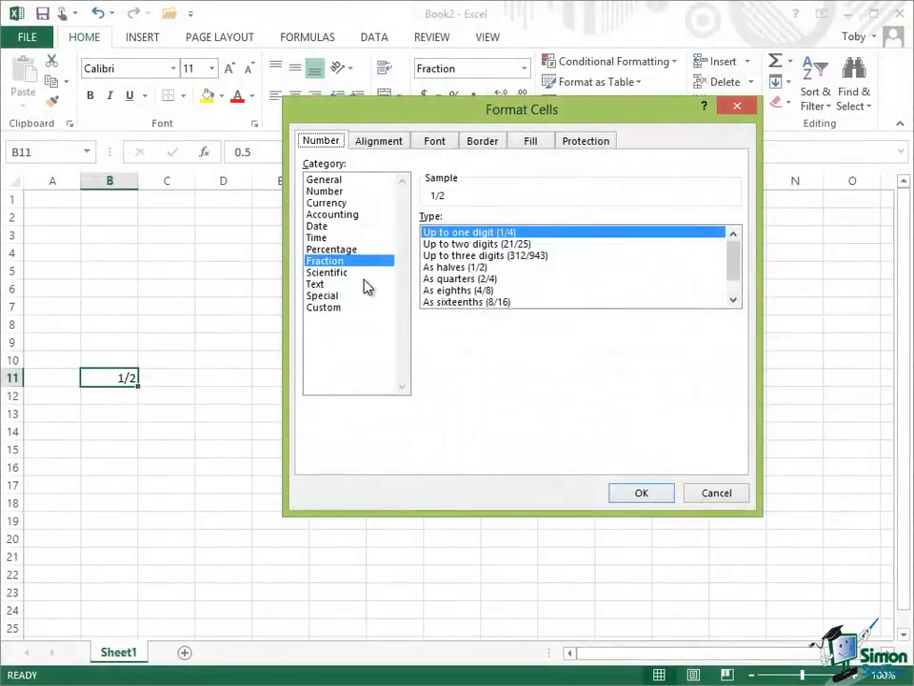
{"action": "left_click", "coordinate": [344, 276]}
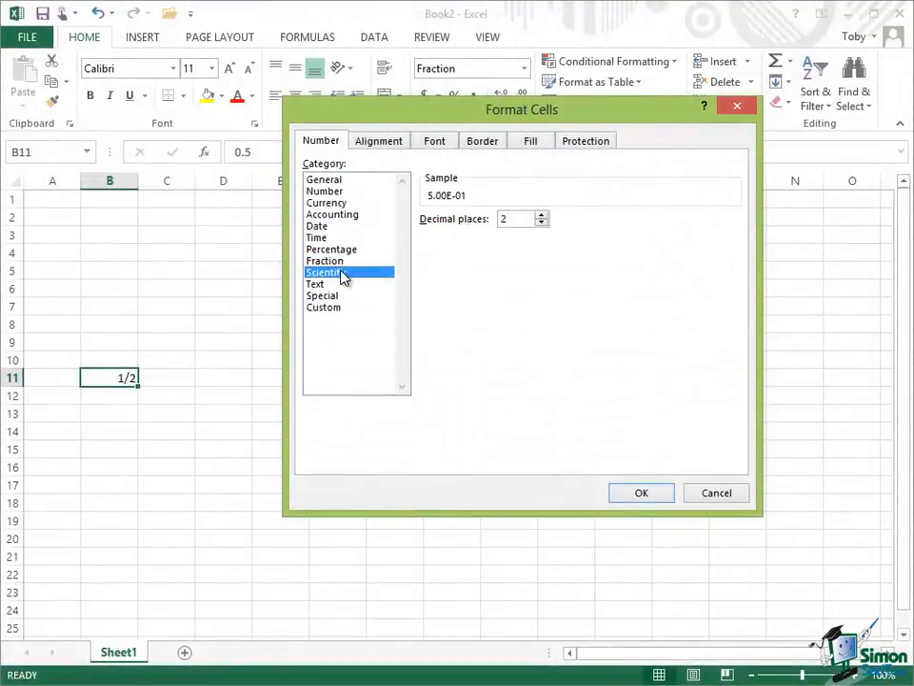
{"action": "left_click", "coordinate": [643, 497]}
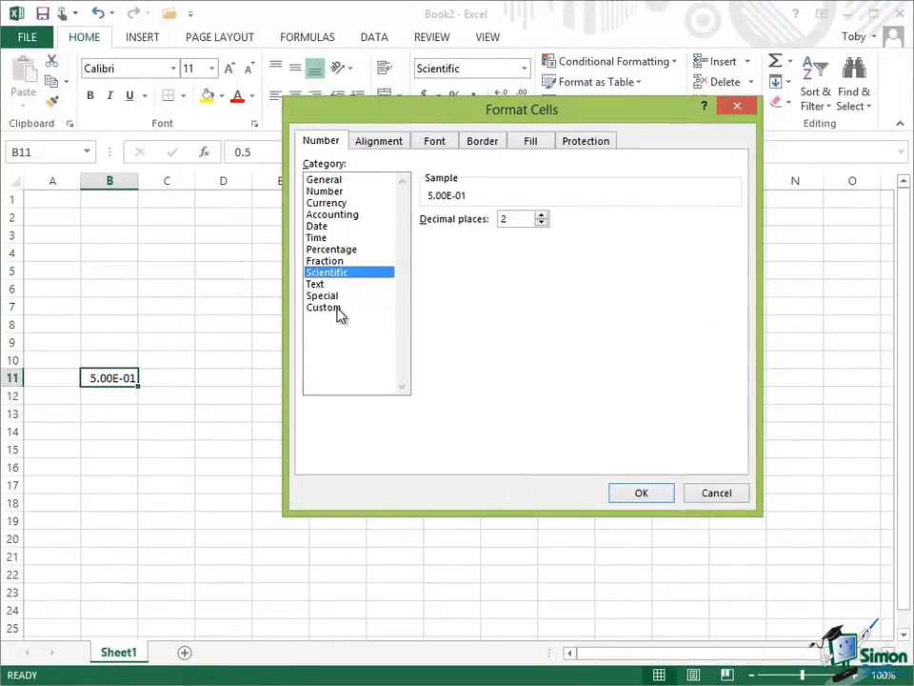
View the Custom format codes for cell B11, and choose the Special category with the French (France) locale.
{"action": "left_click", "coordinate": [324, 307]}
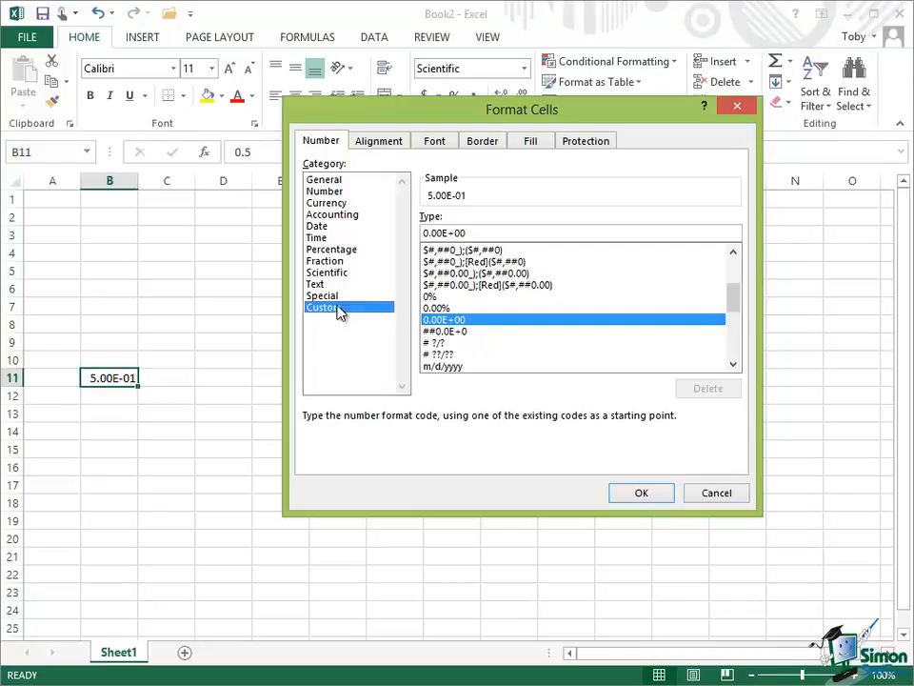
{"action": "left_click", "coordinate": [339, 298]}
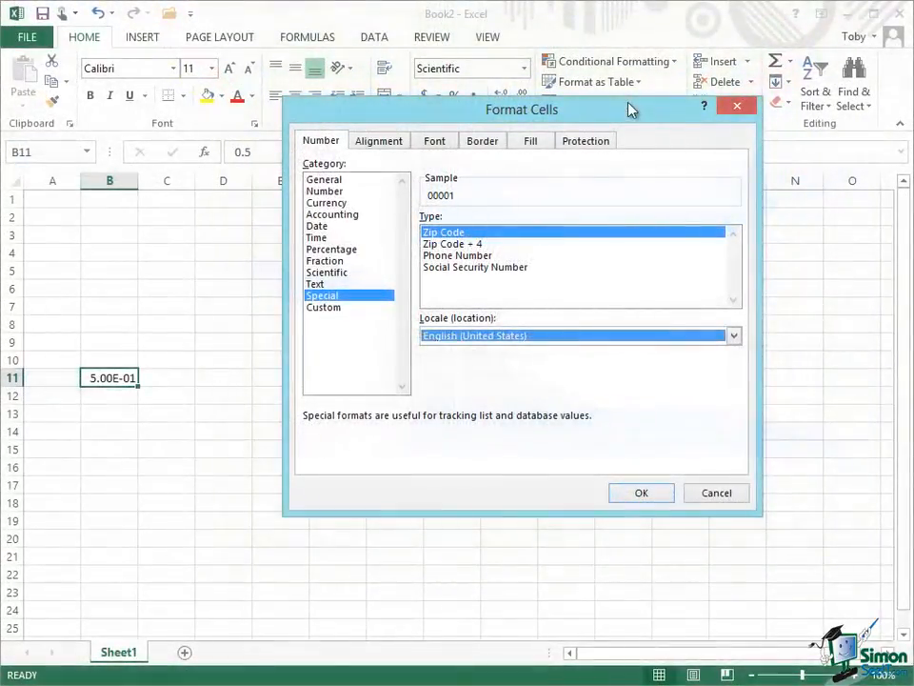
{"action": "left_click", "coordinate": [734, 336]}
{"action": "left_click", "coordinate": [734, 408]}
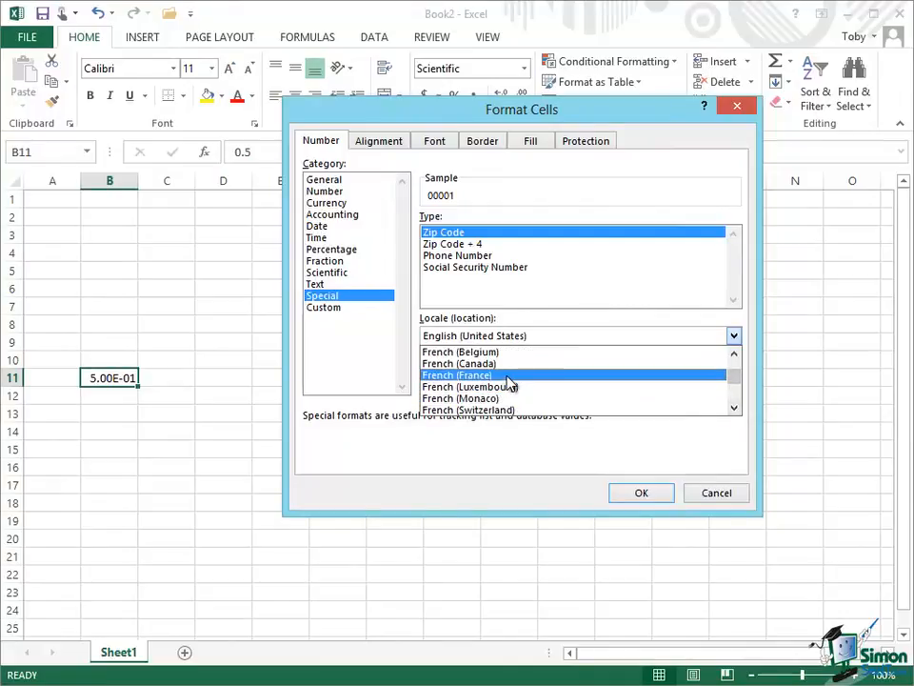
{"action": "left_click", "coordinate": [511, 378]}
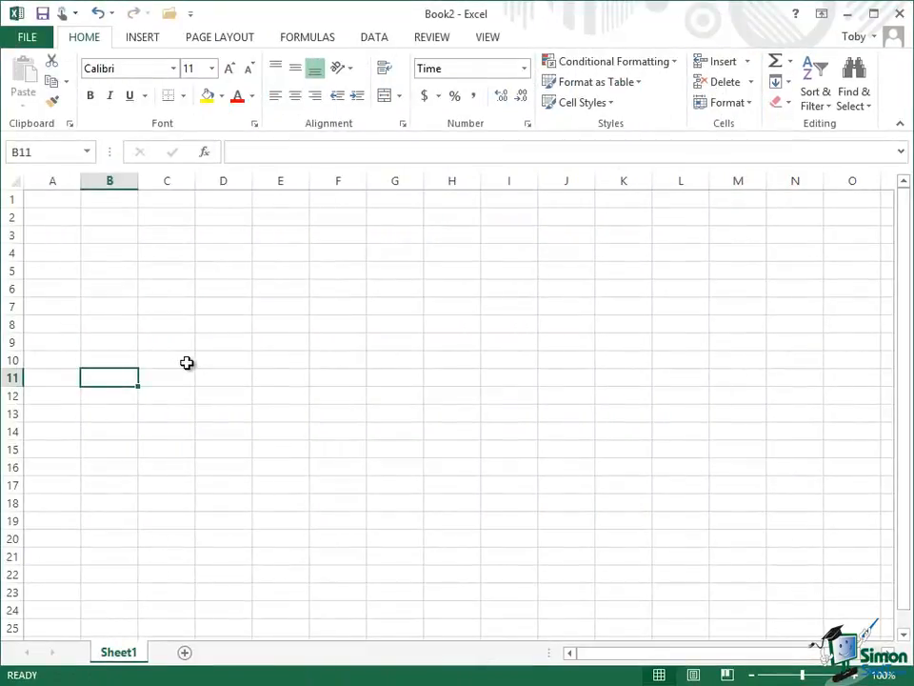
Confirm the French (France) time format 13:30:55 for cell B11 and enter 2 pm in the cell.
{"action": "left_click", "coordinate": [748, 108]}
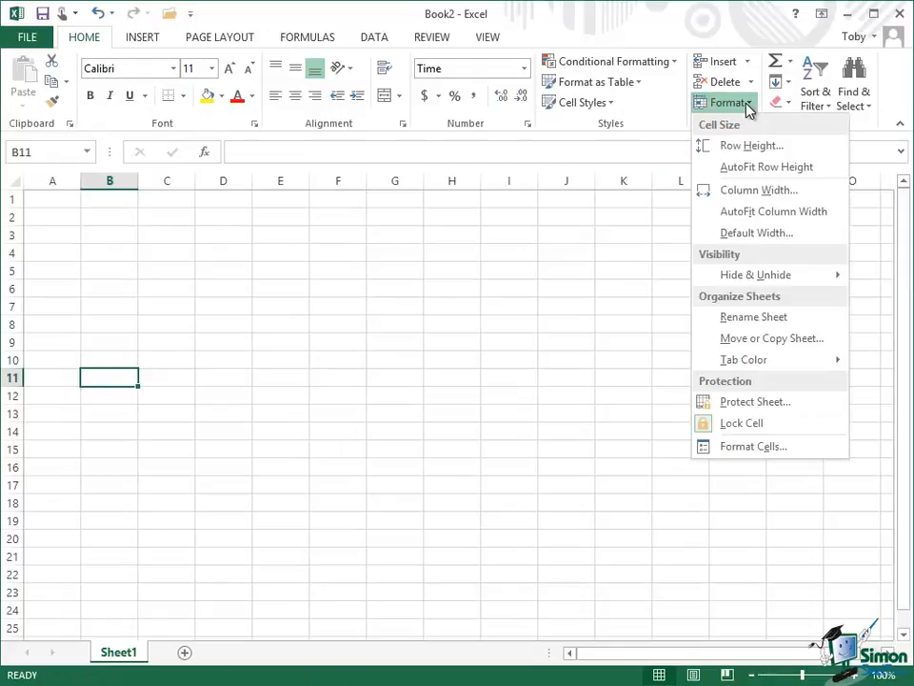
{"action": "left_click", "coordinate": [752, 450]}
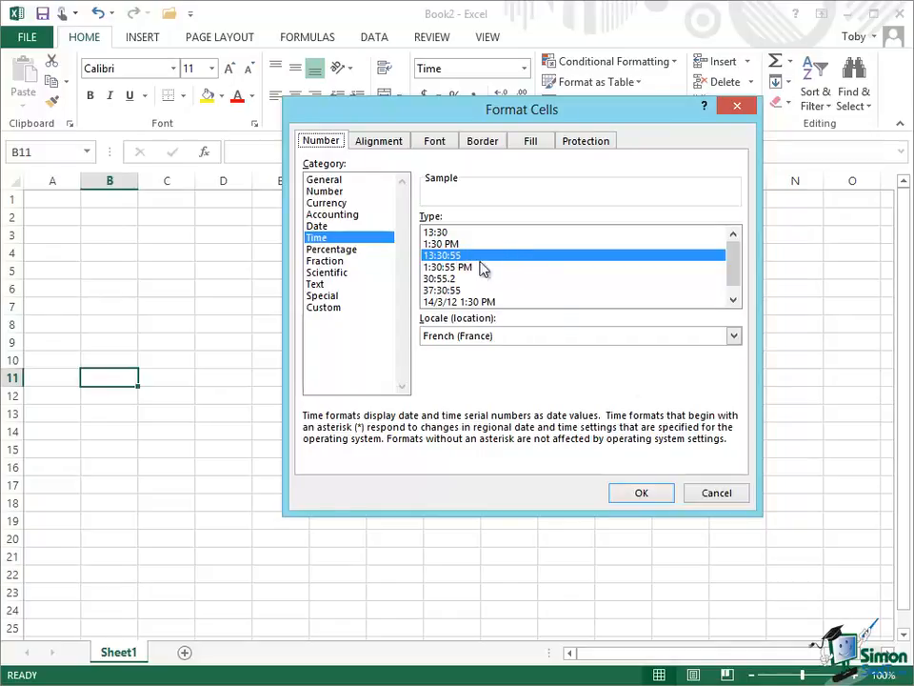
{"action": "left_click", "coordinate": [640, 492]}
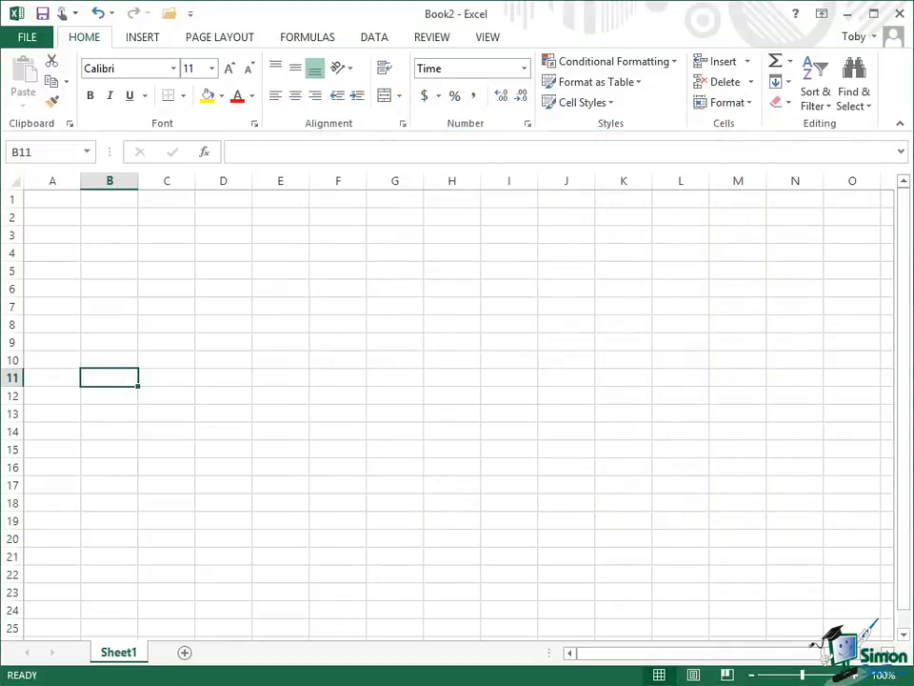
{"action": "type", "text": "2"}
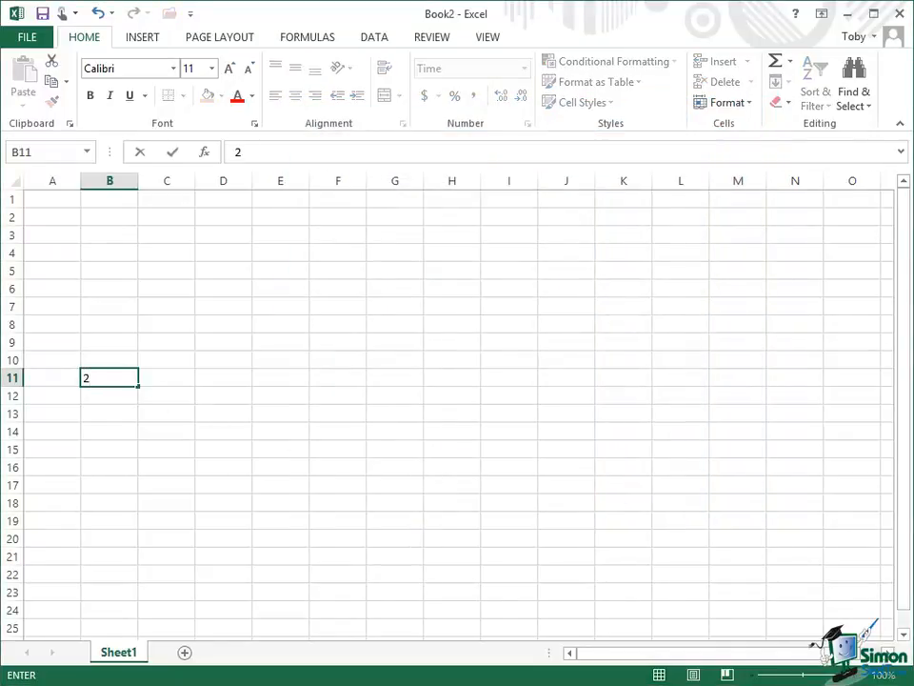
{"action": "type", "text": " pm"}
{"action": "left_click", "coordinate": [174, 152]}
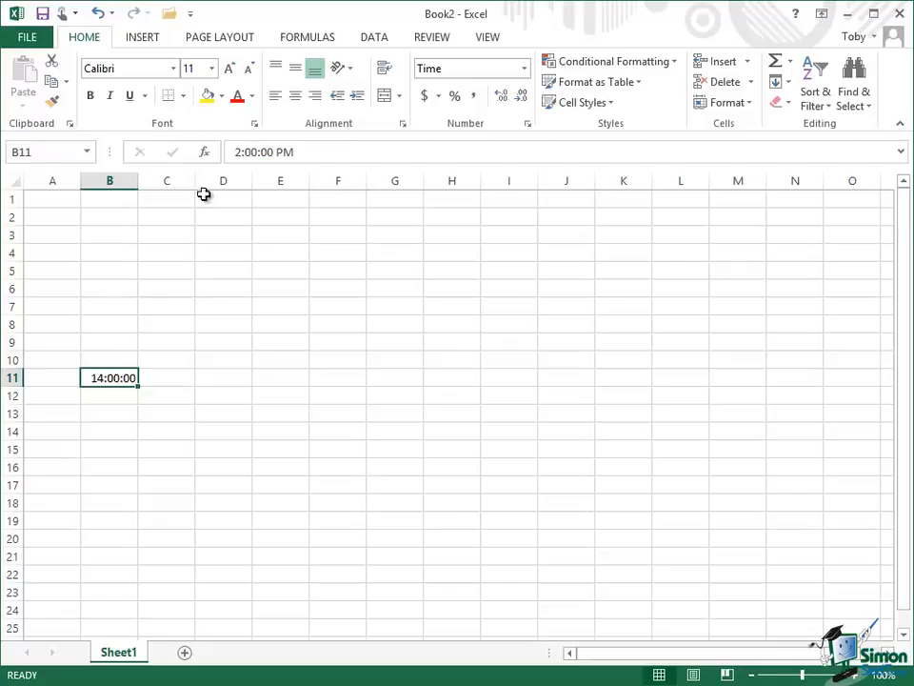
Change the time format of cell B11 to the 1:30 PM type.
{"action": "left_click", "coordinate": [750, 105]}
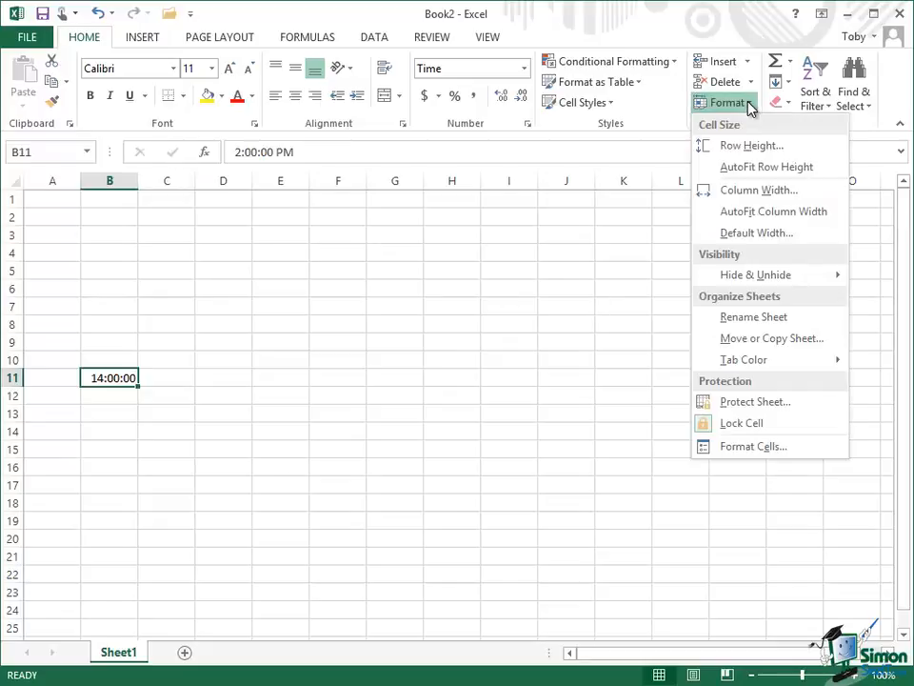
{"action": "left_click", "coordinate": [748, 453]}
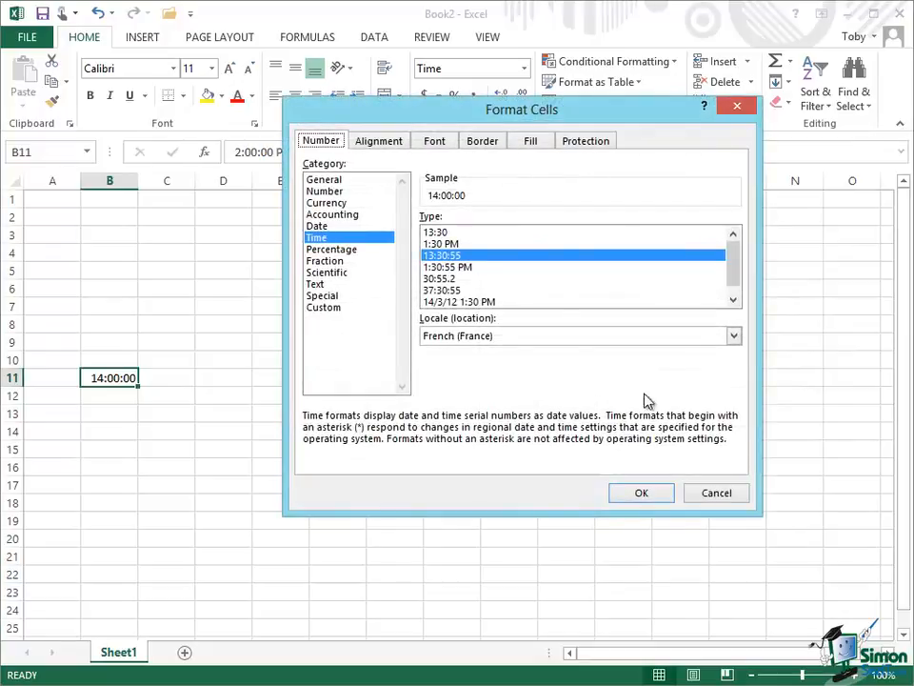
{"action": "left_click", "coordinate": [455, 244]}
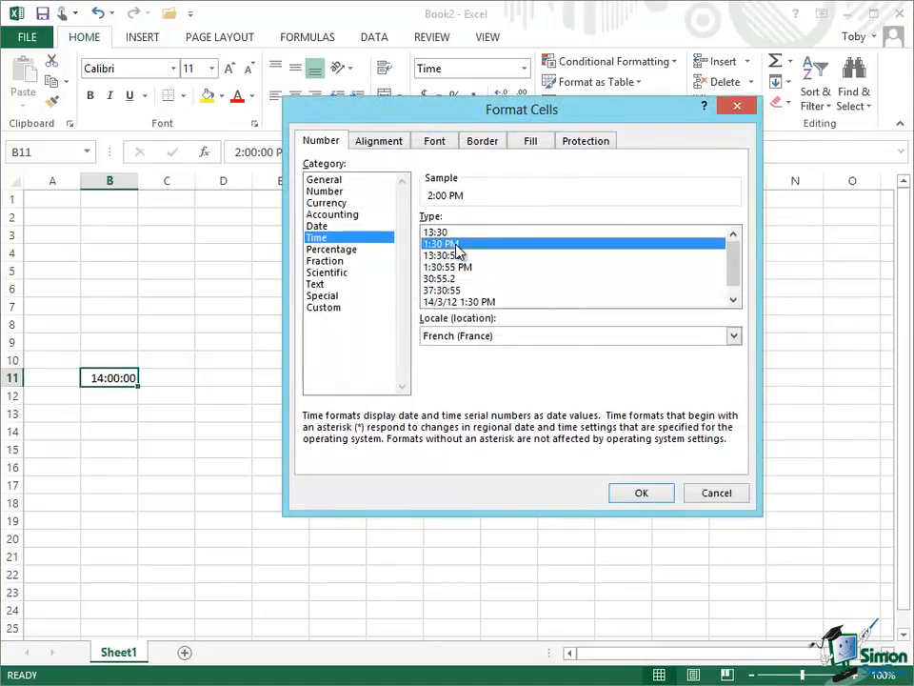
{"action": "left_click", "coordinate": [641, 493]}
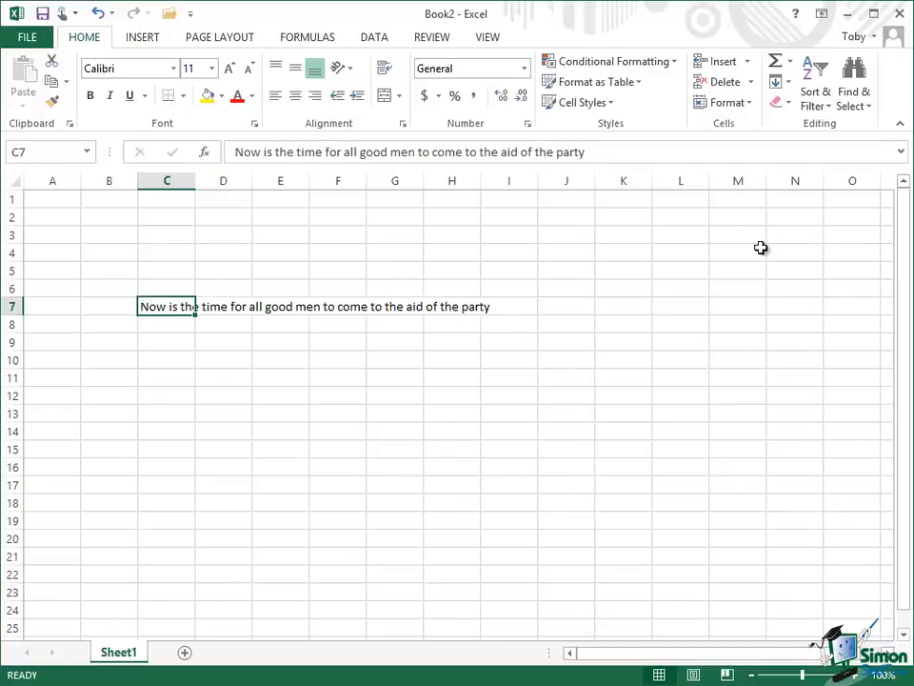
View the Text number format's sample and description for the sentence in cell C7.
{"action": "left_click", "coordinate": [745, 108]}
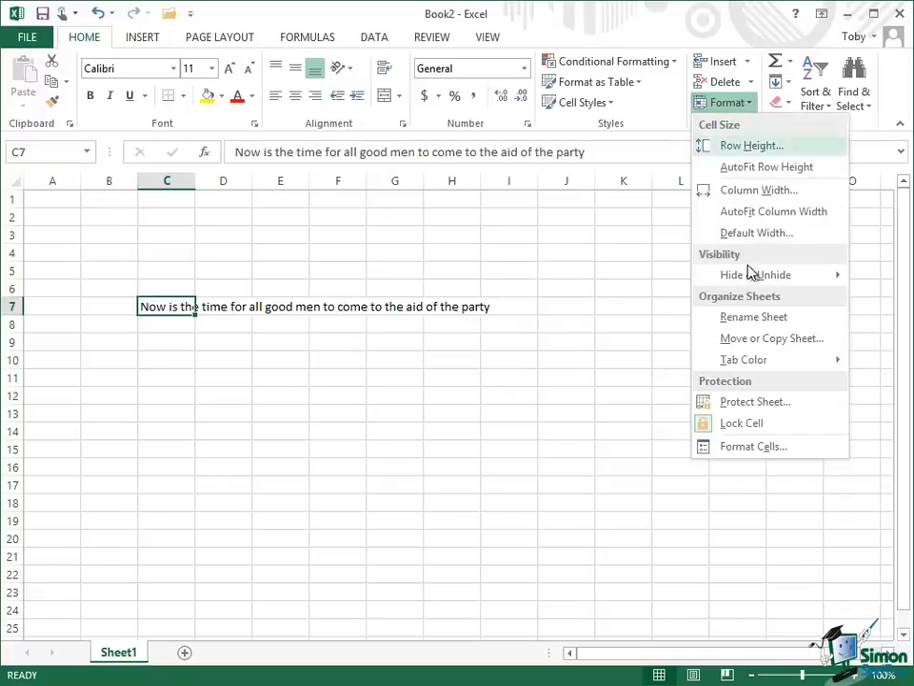
{"action": "left_click", "coordinate": [738, 453]}
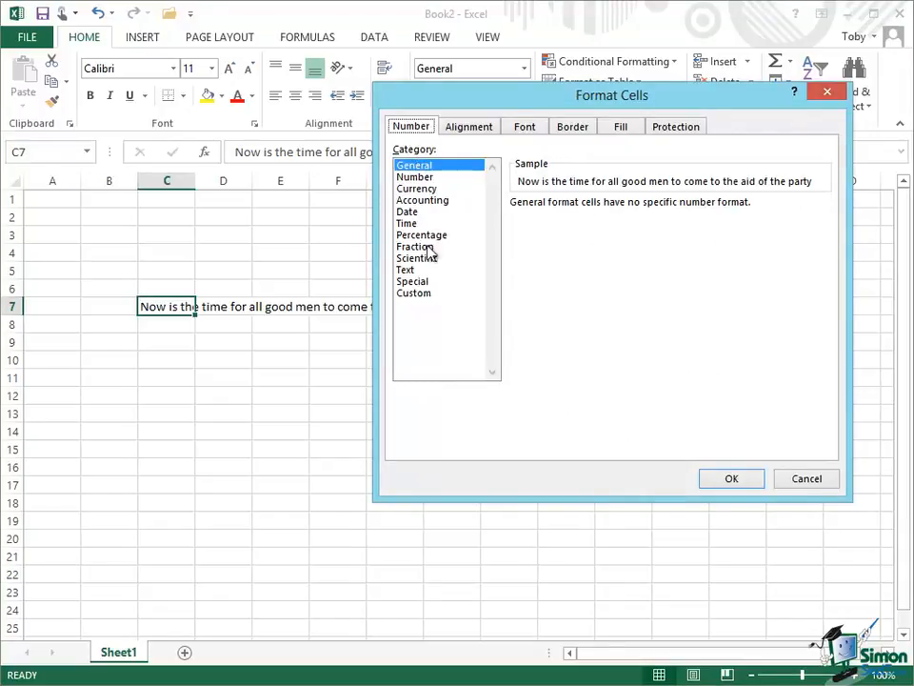
{"action": "left_click", "coordinate": [407, 270]}
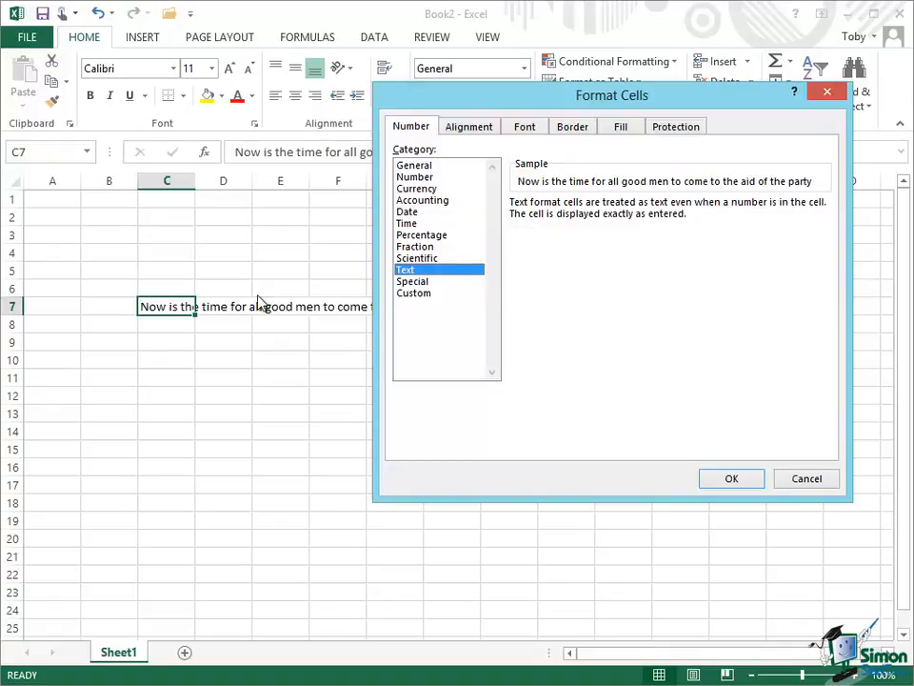
{"action": "key", "text": "Return"}
Enter 3.47 in cell C8, directly below the sentence.
{"action": "left_click", "coordinate": [139, 323]}
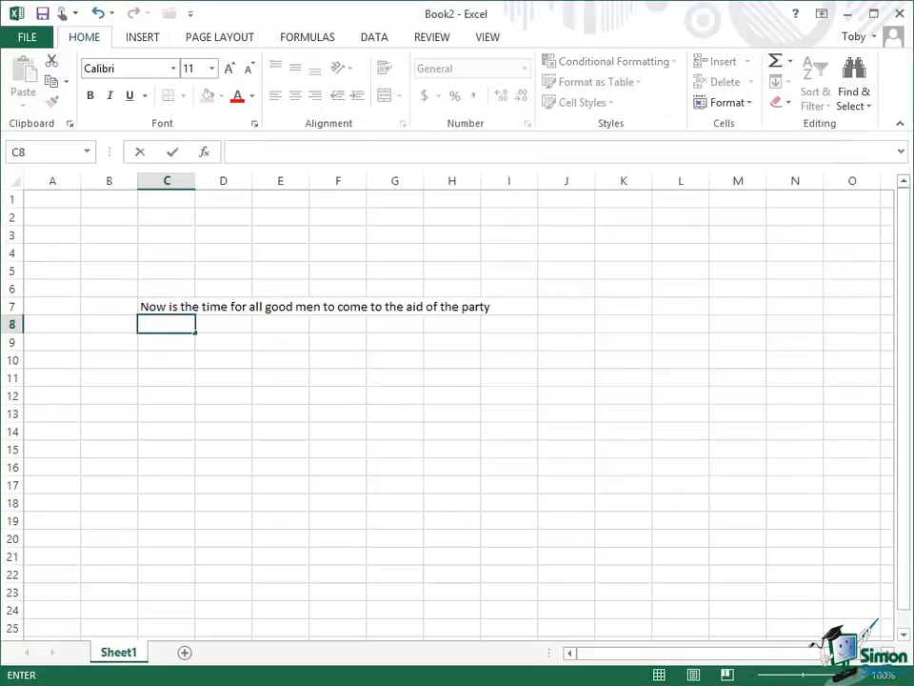
{"action": "type", "text": "3.47"}
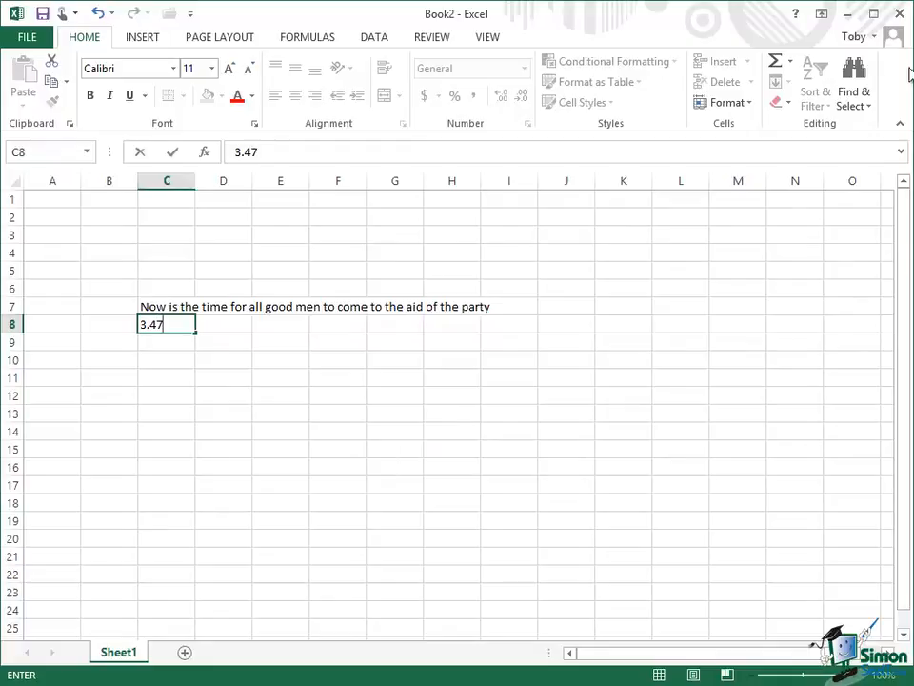
{"action": "left_click", "coordinate": [171, 153]}
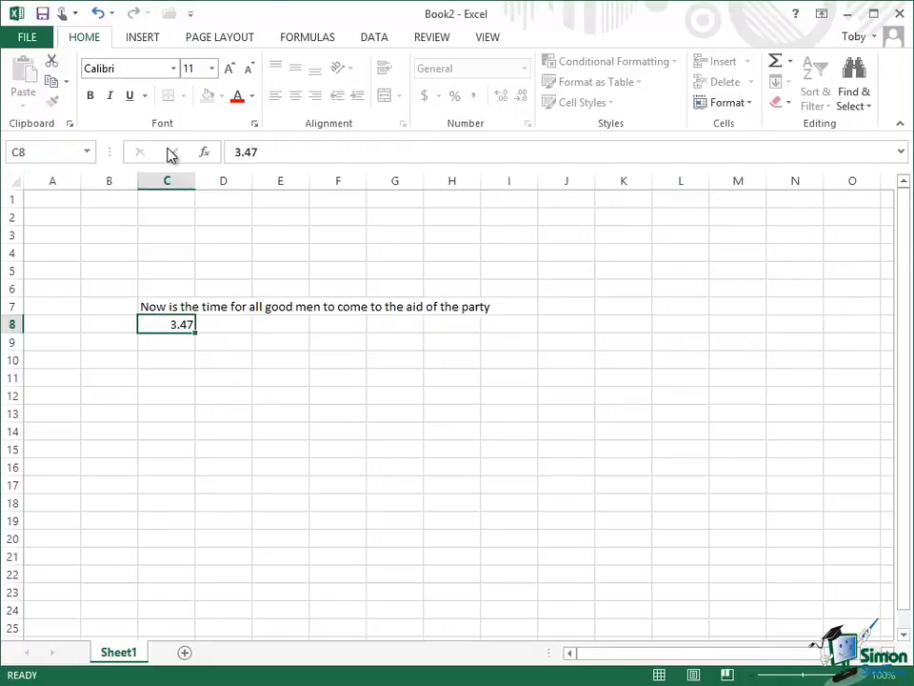
Apply the Text number format to cell C8 through the Format Cells settings.
{"action": "left_click", "coordinate": [748, 105]}
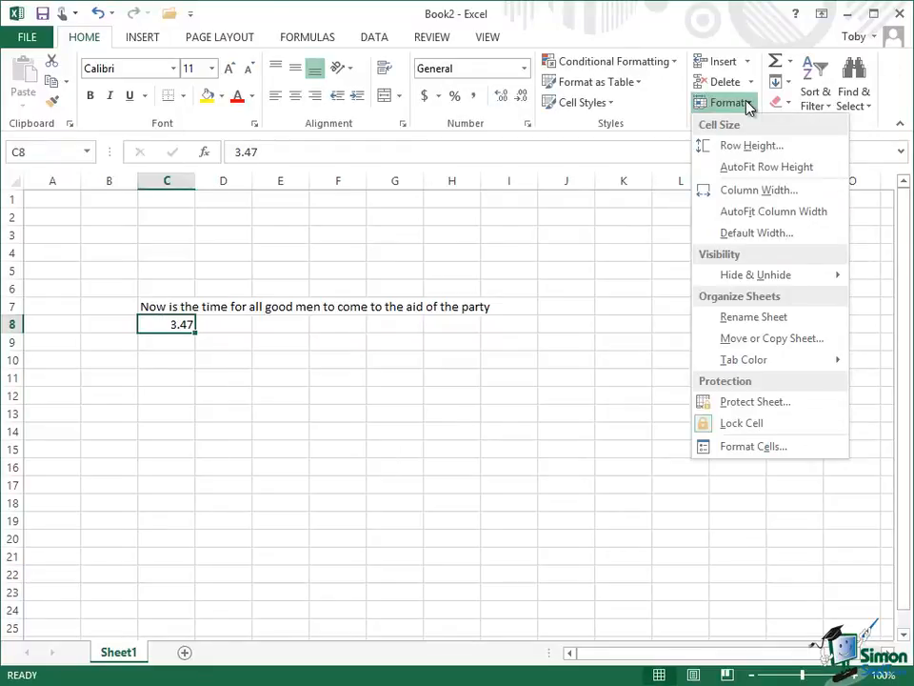
{"action": "left_click", "coordinate": [750, 447]}
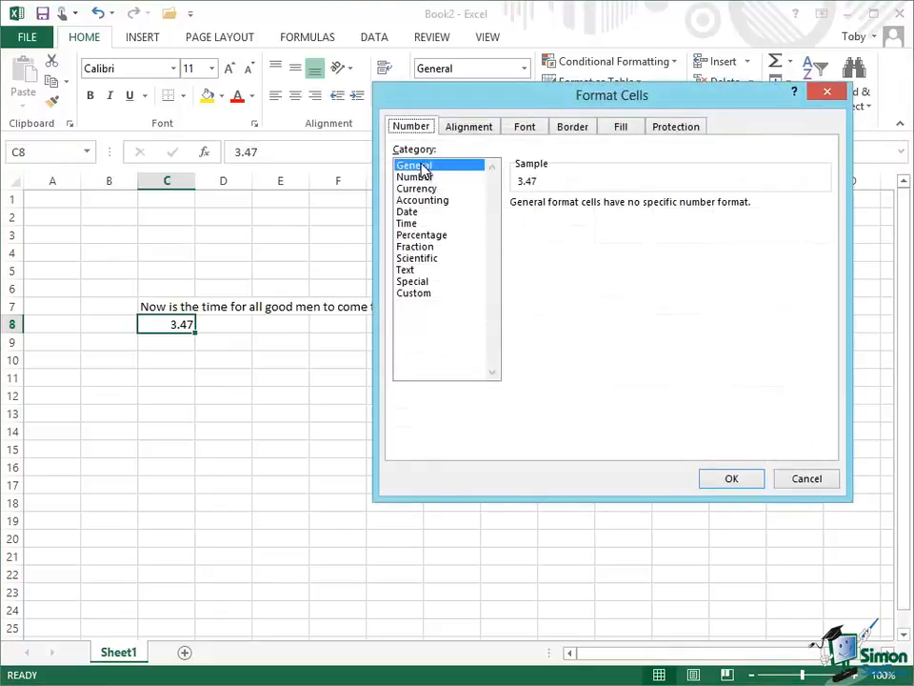
{"action": "left_click", "coordinate": [410, 273]}
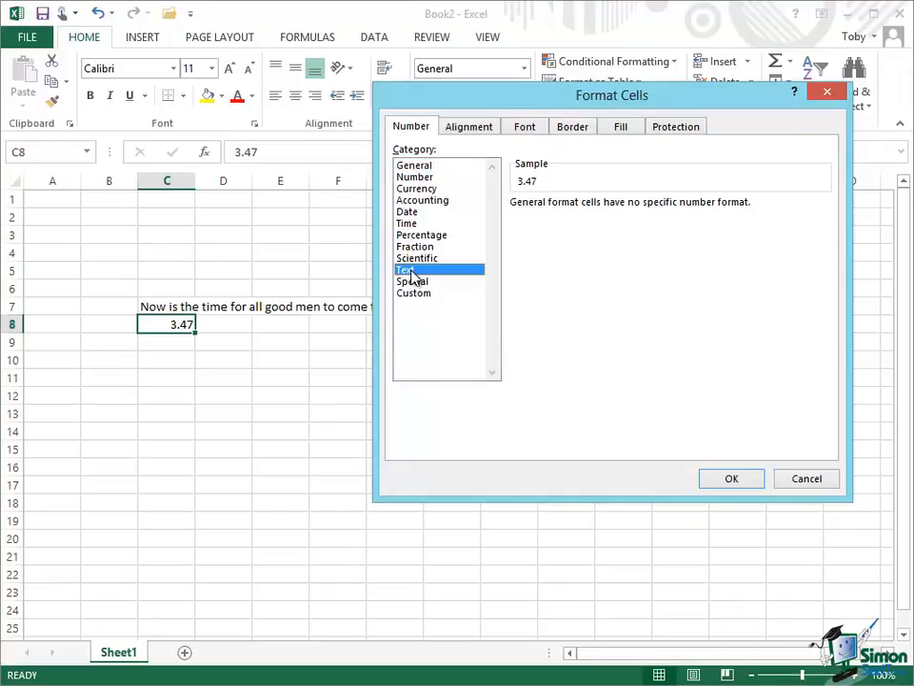
{"action": "left_click", "coordinate": [725, 479]}
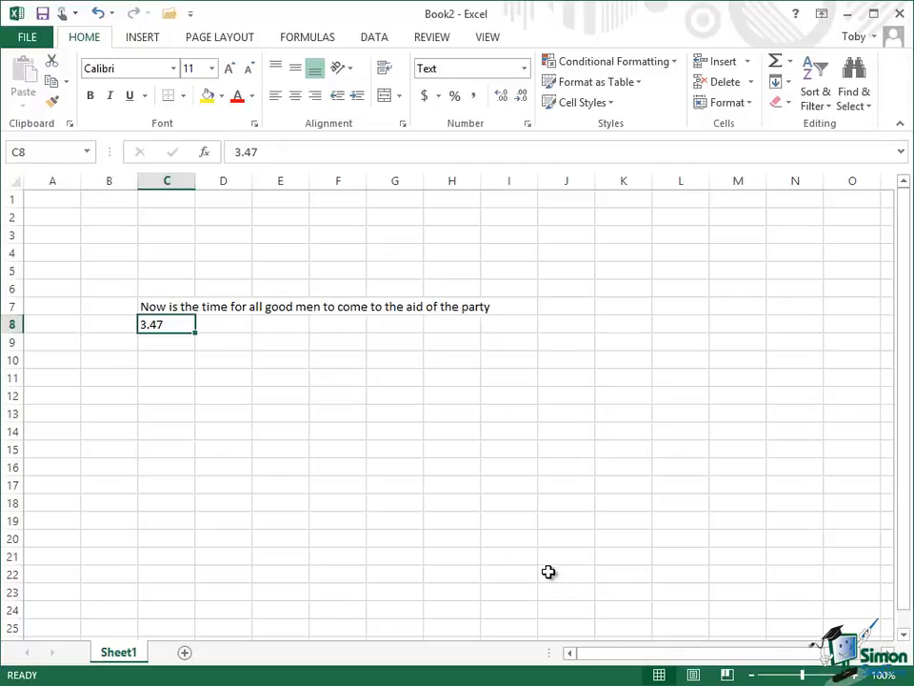
Compare the contents of cells C7 and E7 to check which one holds the overflowing sentence.
{"action": "left_click", "coordinate": [161, 306]}
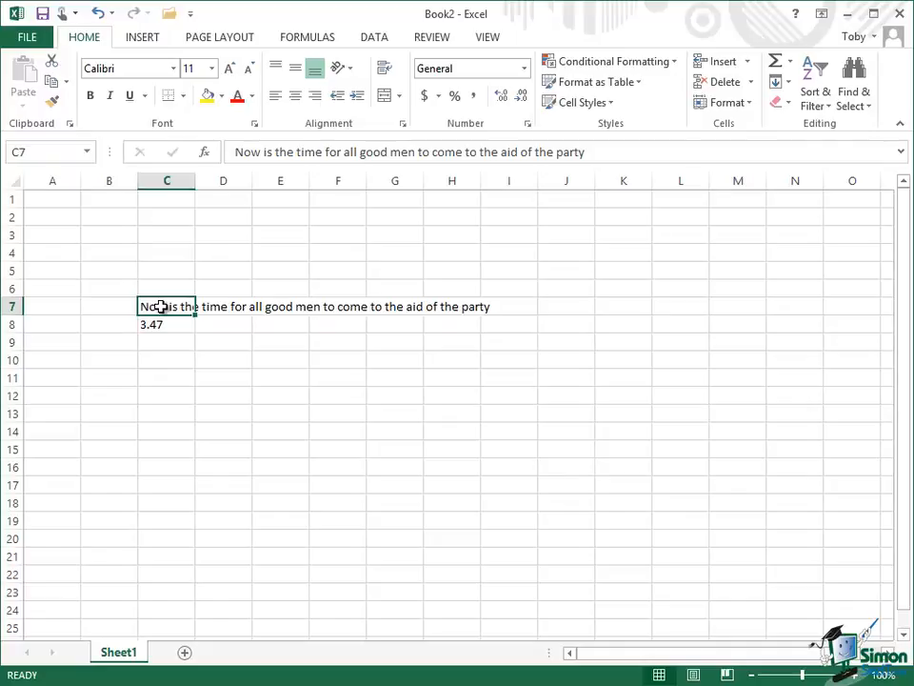
{"action": "left_click", "coordinate": [288, 308]}
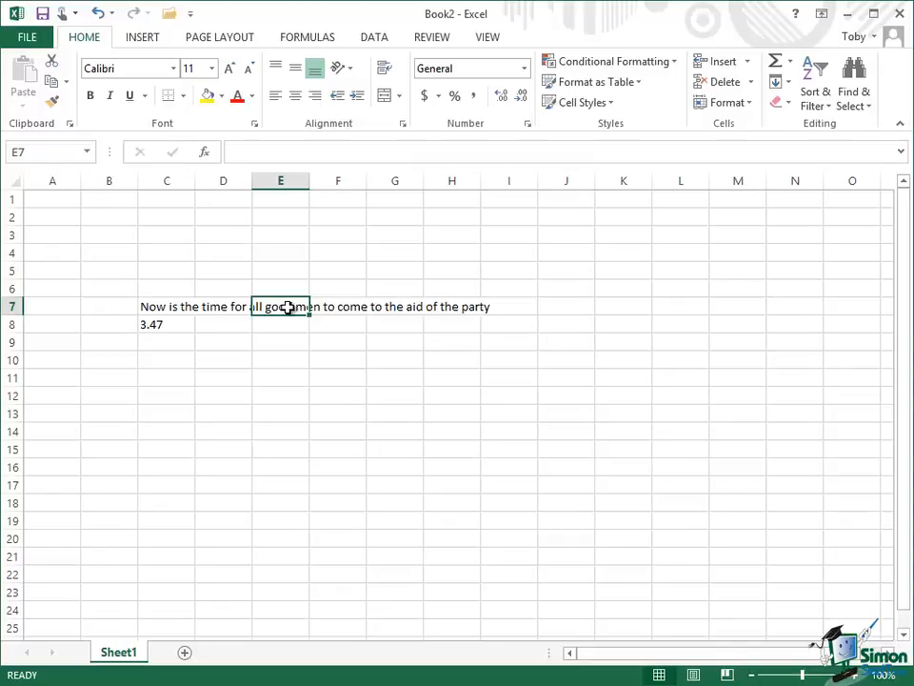
{"action": "left_click", "coordinate": [155, 309]}
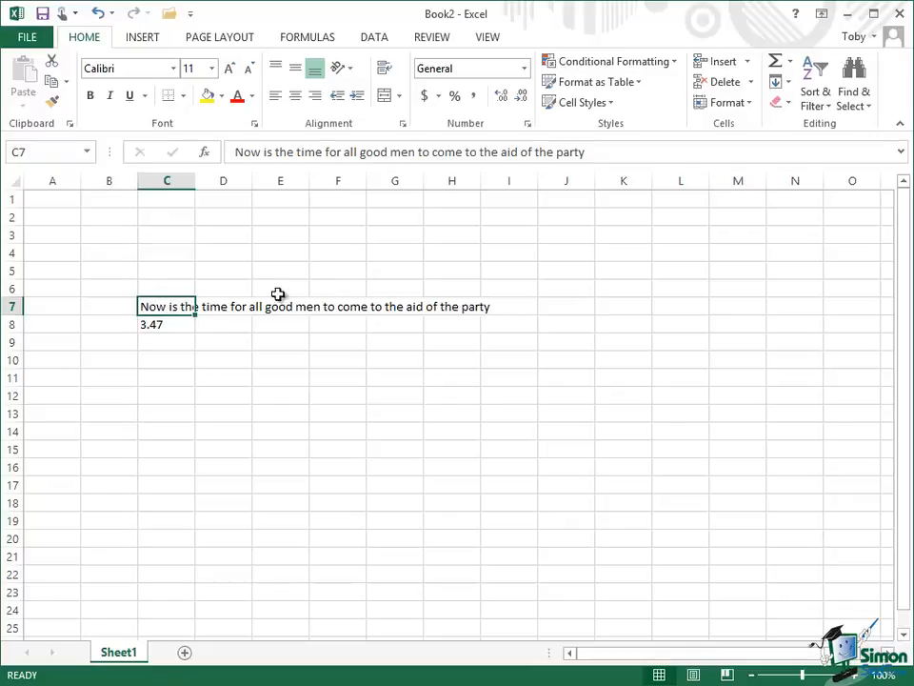
Replace "good" with "great" in C7's sentence using the formula bar, and undo the edit.
{"action": "left_click", "coordinate": [386, 152]}
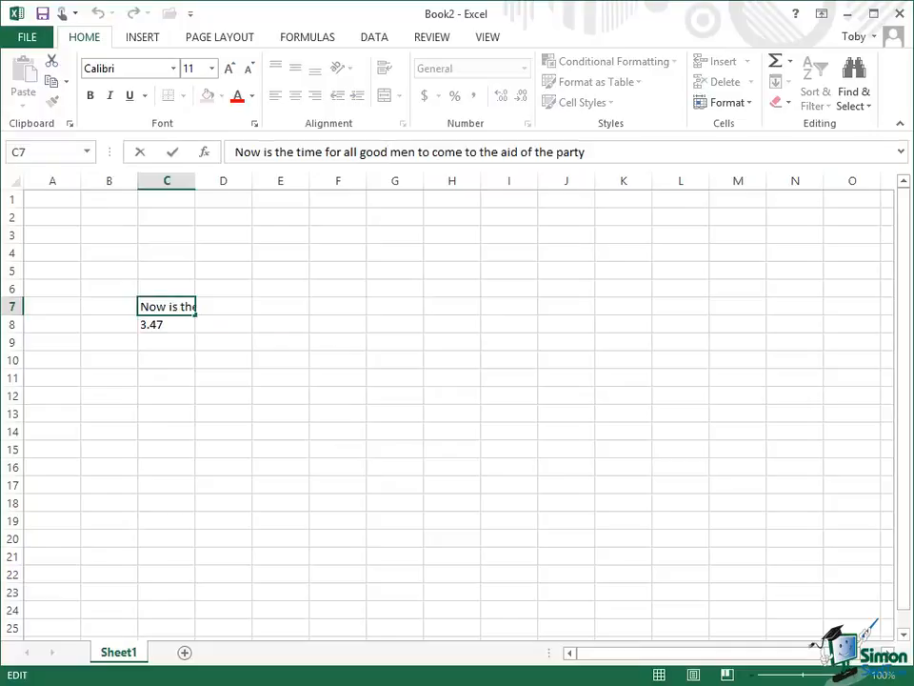
{"action": "key", "text": "BackSpace"}
{"action": "key", "text": "BackSpace"}
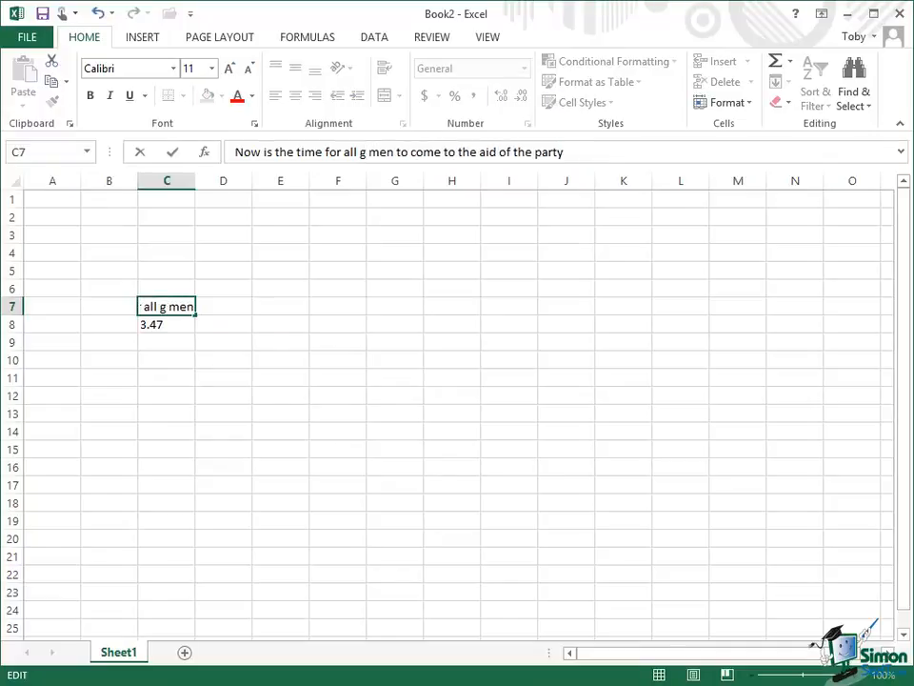
{"action": "type", "text": "reat"}
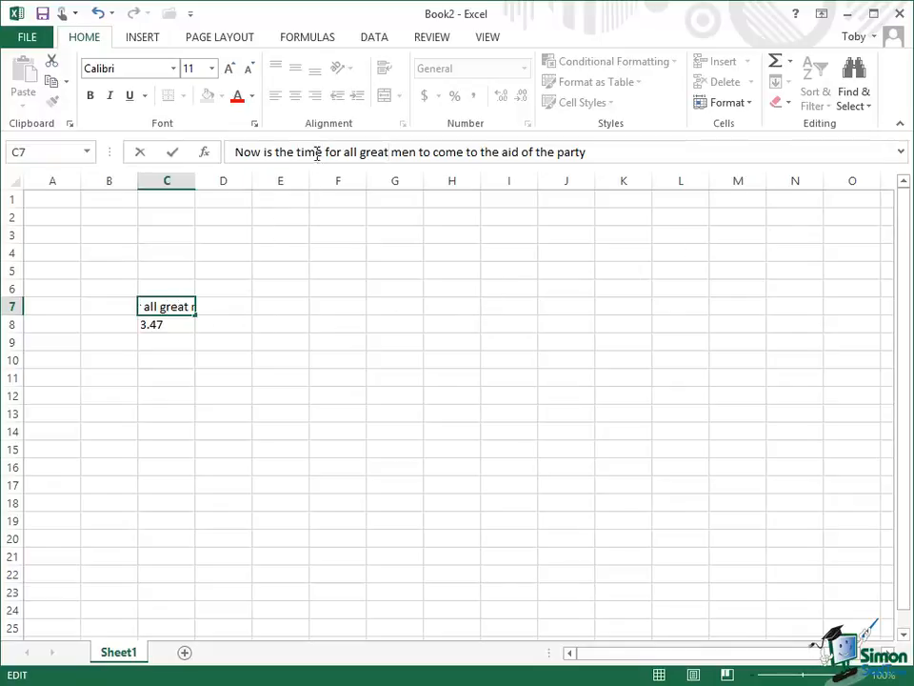
{"action": "left_click", "coordinate": [173, 157]}
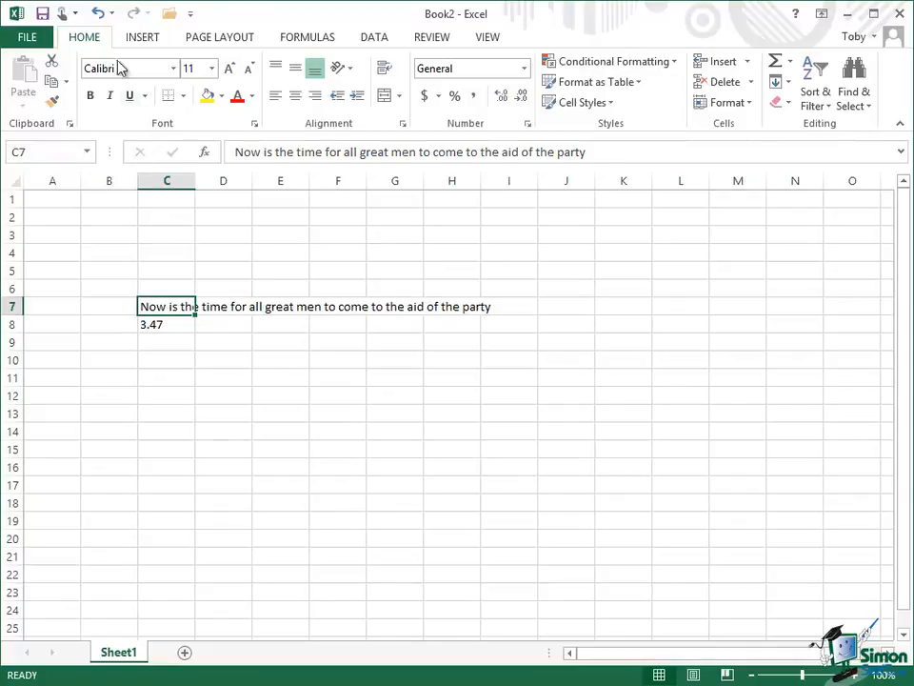
{"action": "left_click", "coordinate": [99, 14]}
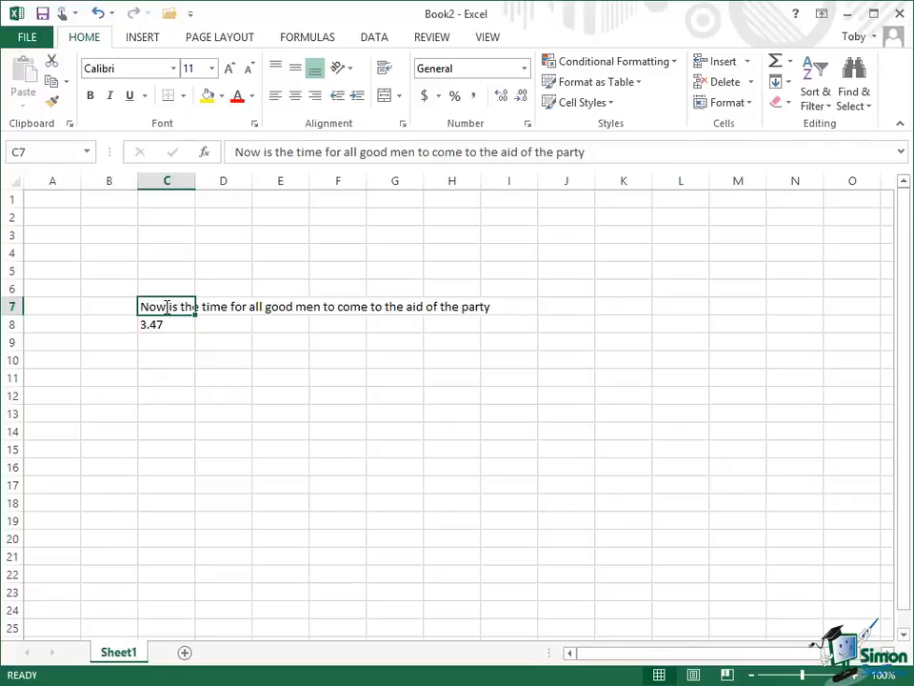
Change "good" to "great" by editing the sentence directly inside cell C7, and discard the edit.
{"action": "double_click", "coordinate": [166, 307]}
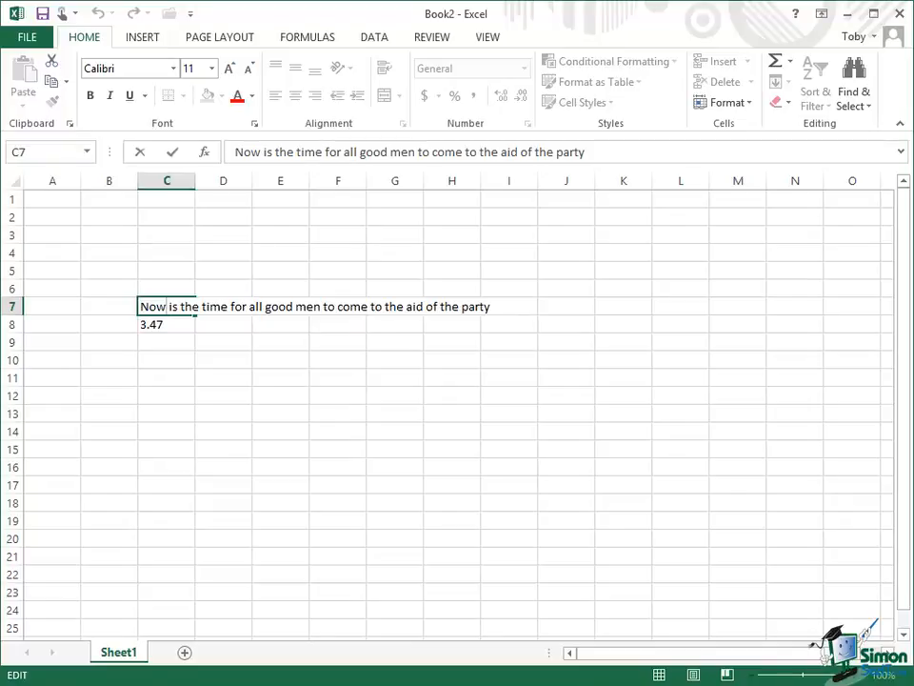
{"action": "key", "text": "Right"}
{"action": "key", "text": "Right"}
{"action": "key", "text": "Right"}
{"action": "key", "text": "Right"}
{"action": "key", "text": "Right"}
{"action": "key", "text": "Right"}
{"action": "key", "text": "Right"}
{"action": "key", "text": "Right"}
{"action": "key", "text": "Right"}
{"action": "key", "text": "Right"}
{"action": "key", "text": "Right"}
{"action": "key", "text": "Right"}
{"action": "key", "text": "Right"}
{"action": "key", "text": "Right"}
{"action": "key", "text": "Right"}
{"action": "key", "text": "Right"}
{"action": "key", "text": "Right"}
{"action": "key", "text": "Right"}
{"action": "key", "text": "Right"}
{"action": "key", "text": "Right"}
{"action": "key", "text": "Right"}
{"action": "key", "text": "Right"}
{"action": "key", "text": "Right"}
{"action": "key", "text": "Right"}
{"action": "key", "text": "Right"}
{"action": "key", "text": "BackSpace"}
{"action": "key", "text": "BackSpace"}
{"action": "key", "text": "BackSpace"}
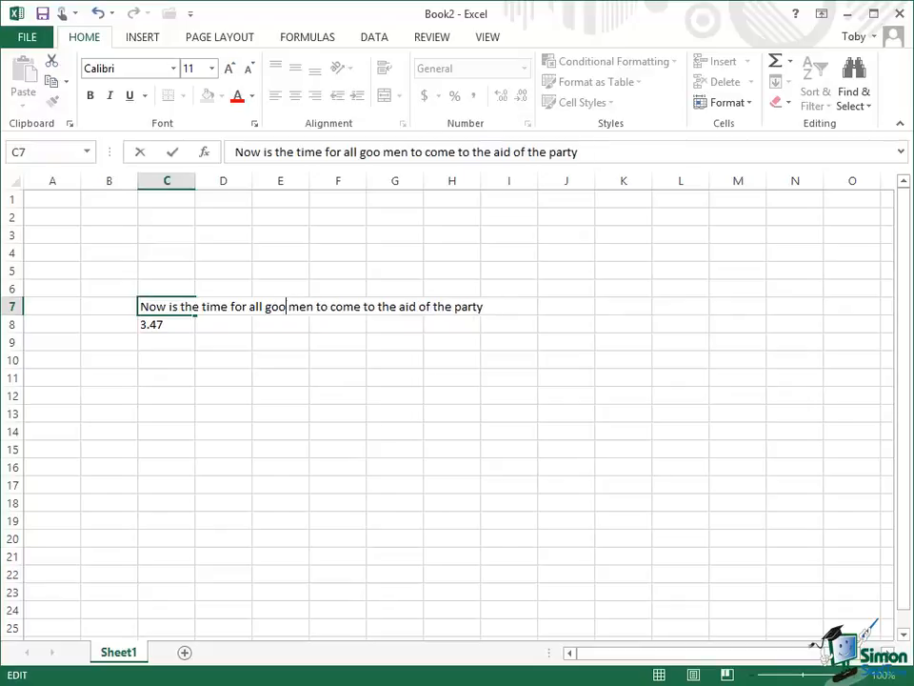
{"action": "type", "text": "reat"}
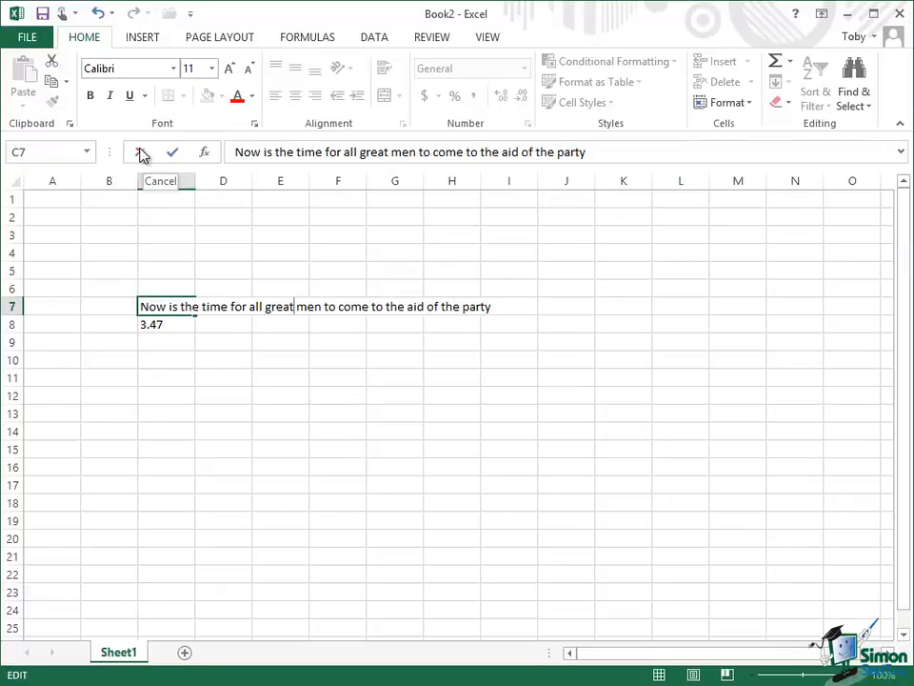
{"action": "left_click", "coordinate": [141, 154]}
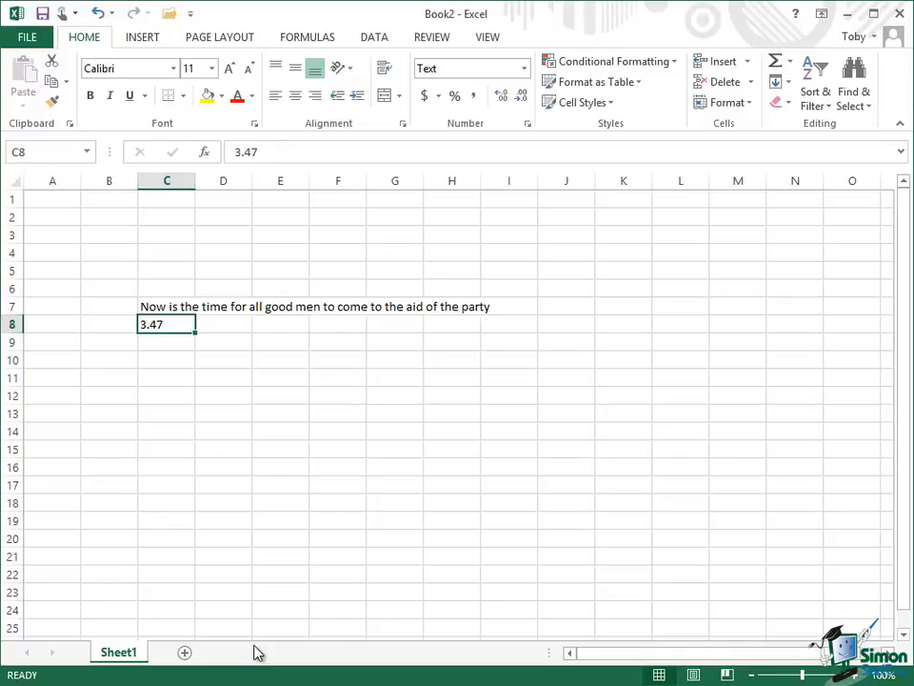
Open cell C8 for in-cell editing.
{"action": "key", "text": "F2"}
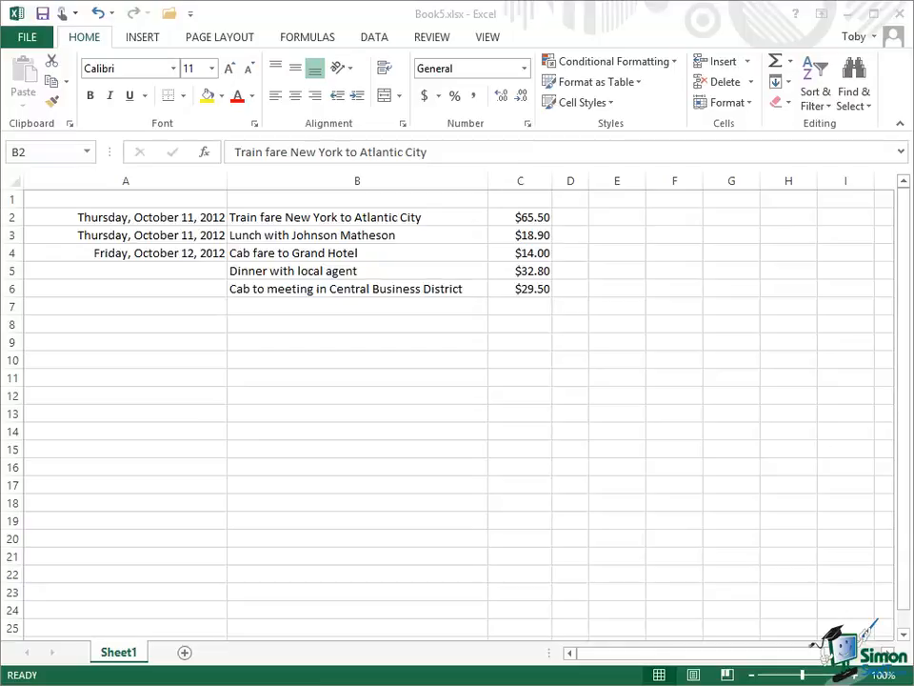
Clear the date from cell A4 in the Book5 expense list.
{"action": "left_click", "coordinate": [143, 253]}
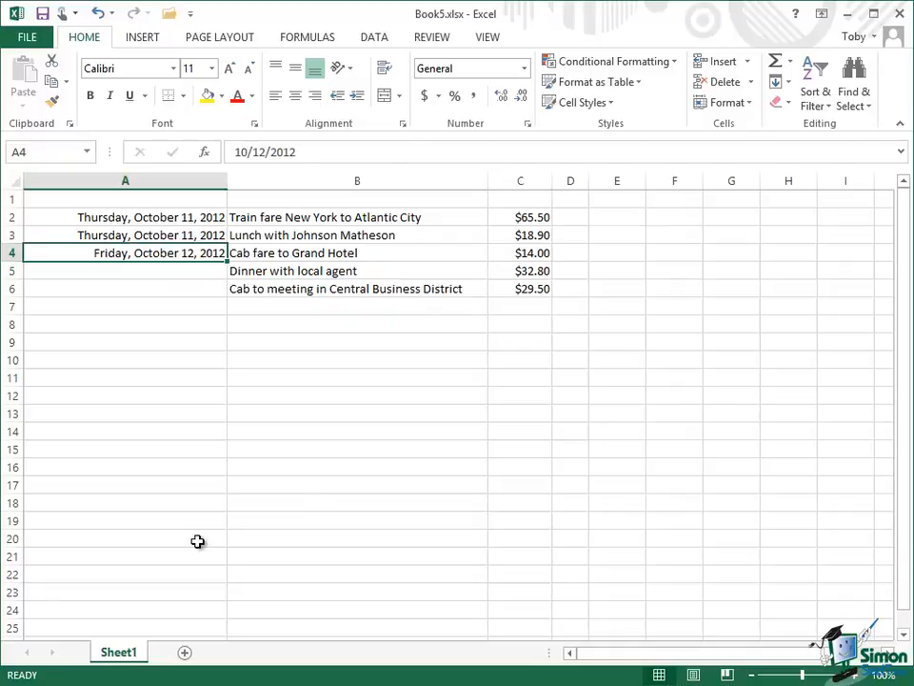
{"action": "key", "text": "Delete"}
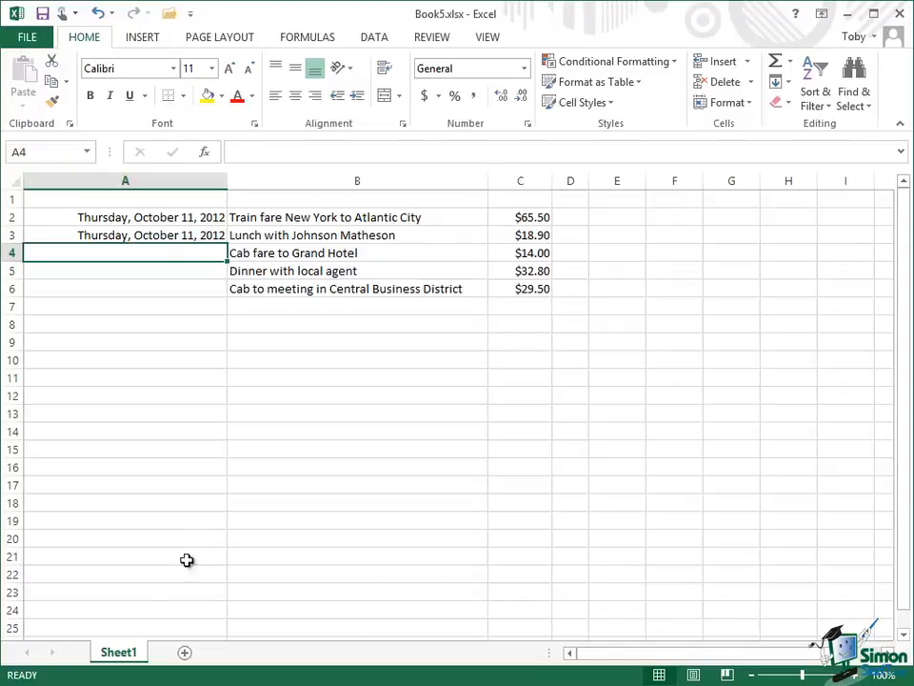
Remove the letters "ran" from "Grand" in cell B4 so the entry reads "Cab fare to Gd Hotel".
{"action": "left_click", "coordinate": [316, 253]}
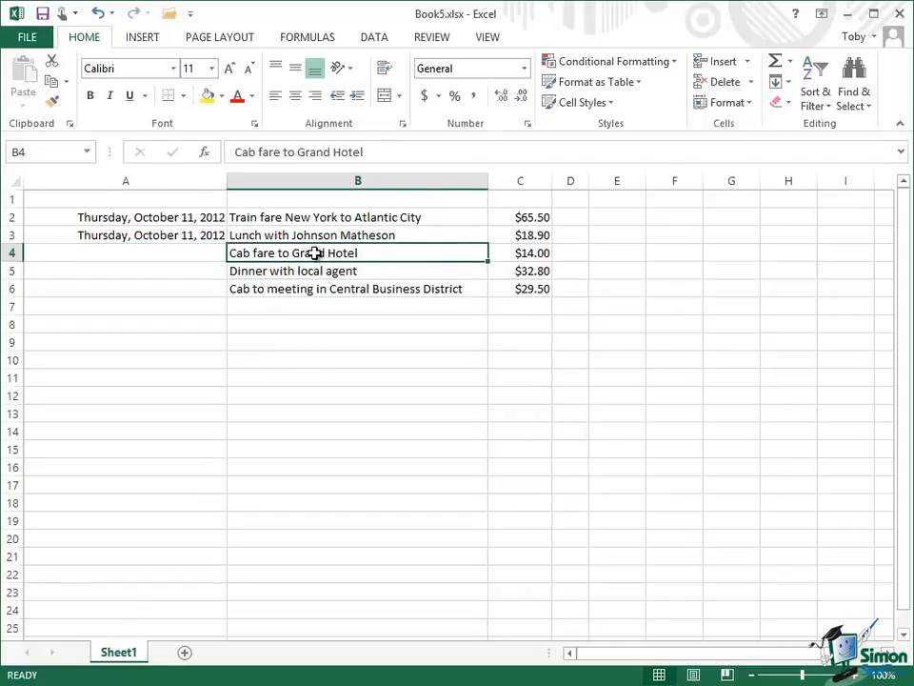
{"action": "double_click", "coordinate": [315, 254]}
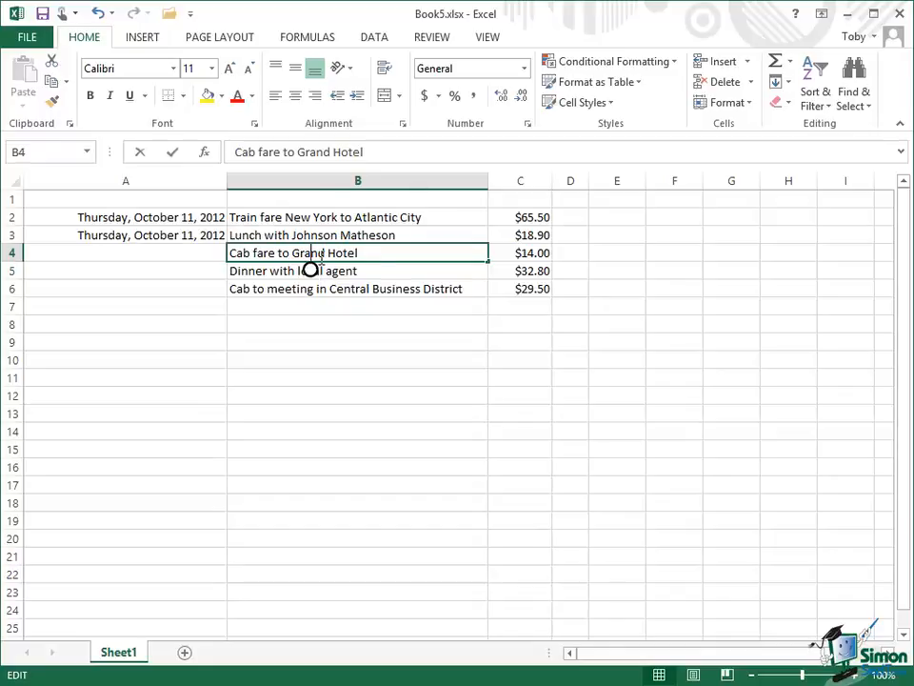
{"action": "left_click", "coordinate": [311, 152]}
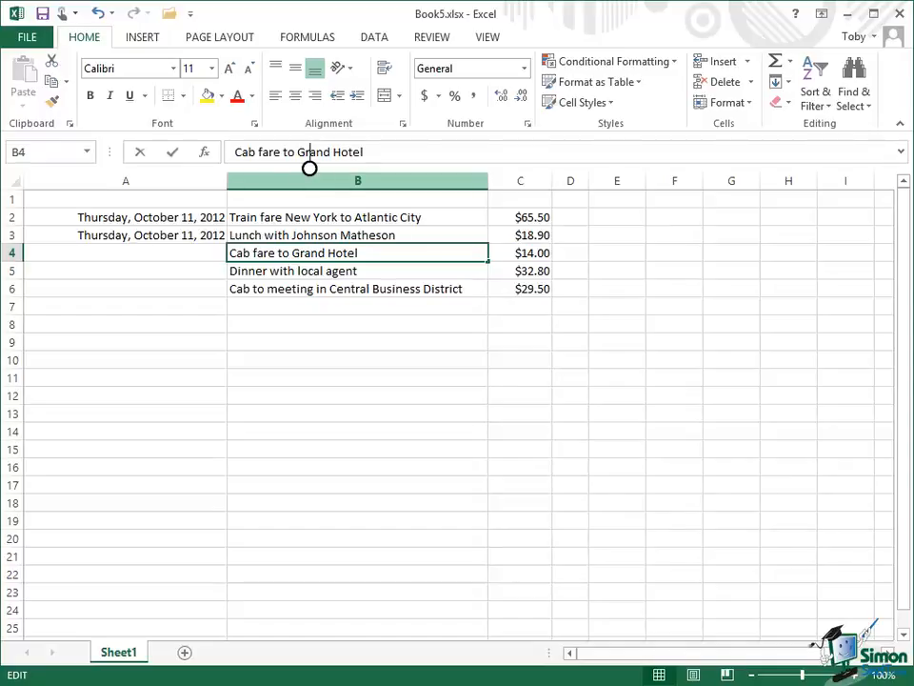
{"action": "key", "text": "BackSpace"}
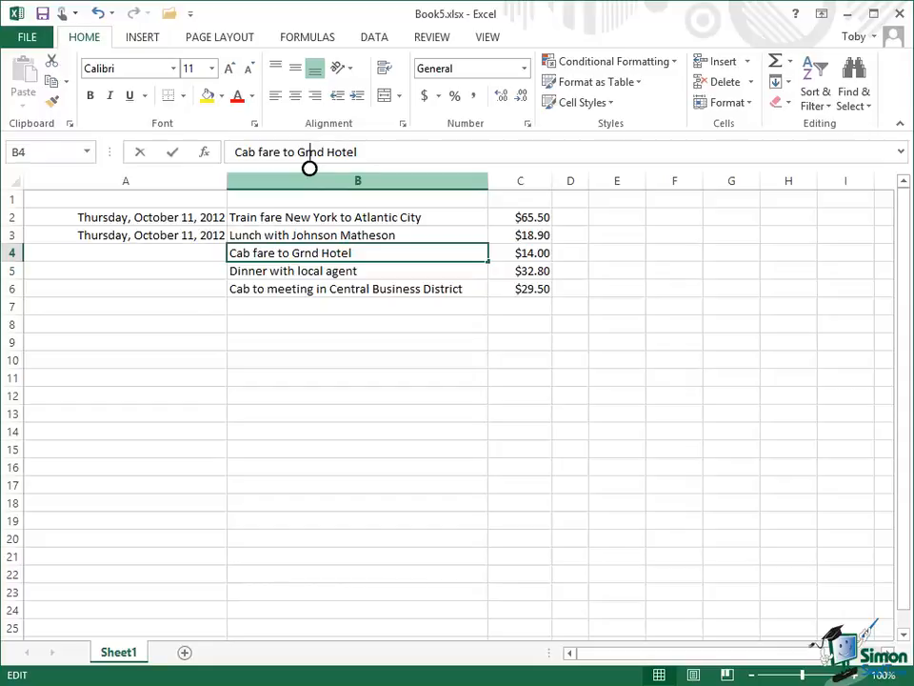
{"action": "key", "text": "BackSpace"}
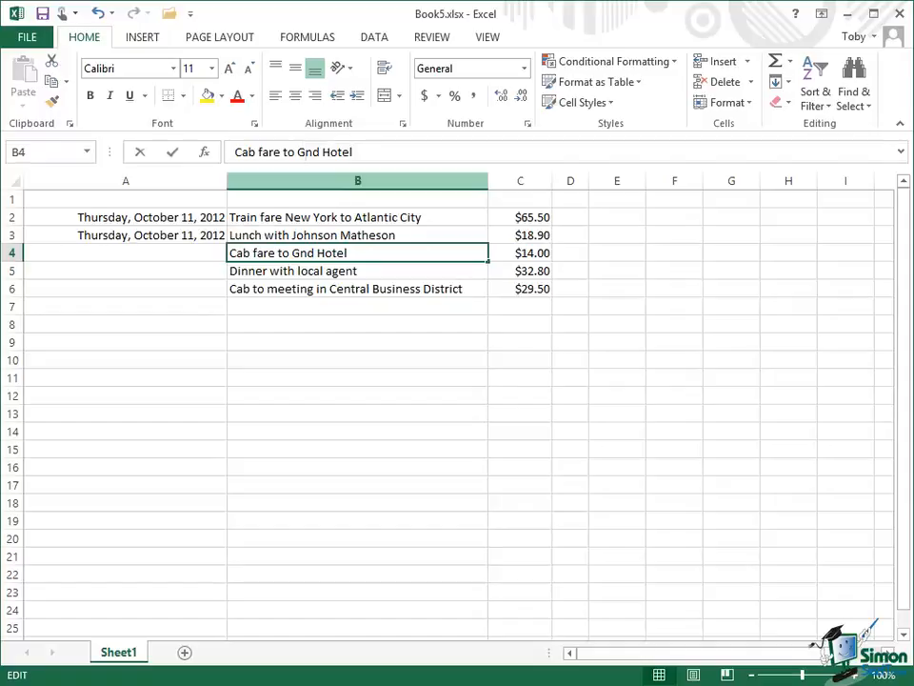
{"action": "key", "text": "Delete"}
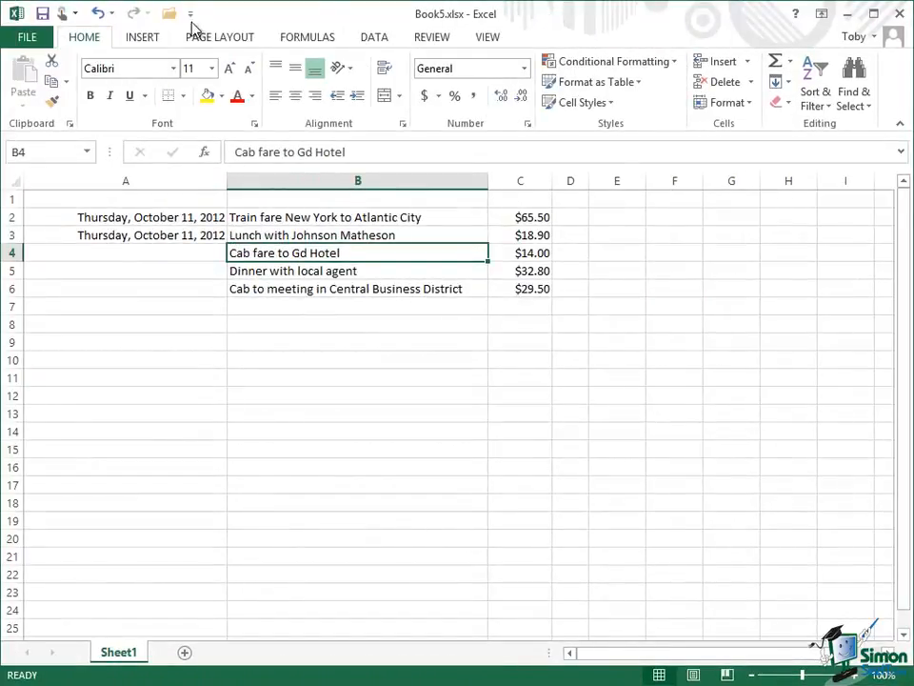
Open the recent workbook ssi-excel2013-example-01.xlsx.
{"action": "left_click", "coordinate": [25, 36]}
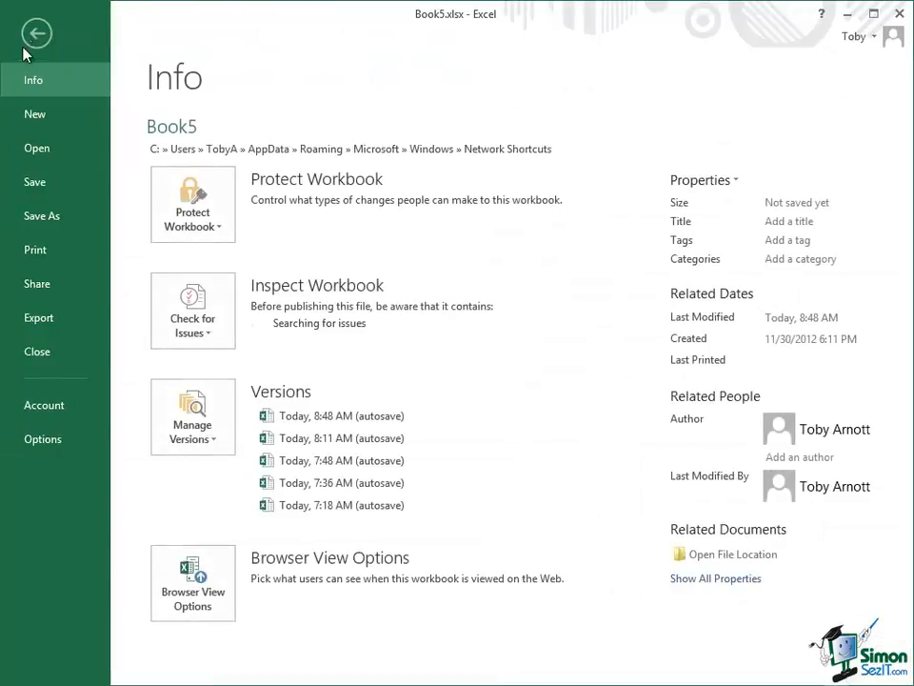
{"action": "left_click", "coordinate": [42, 148]}
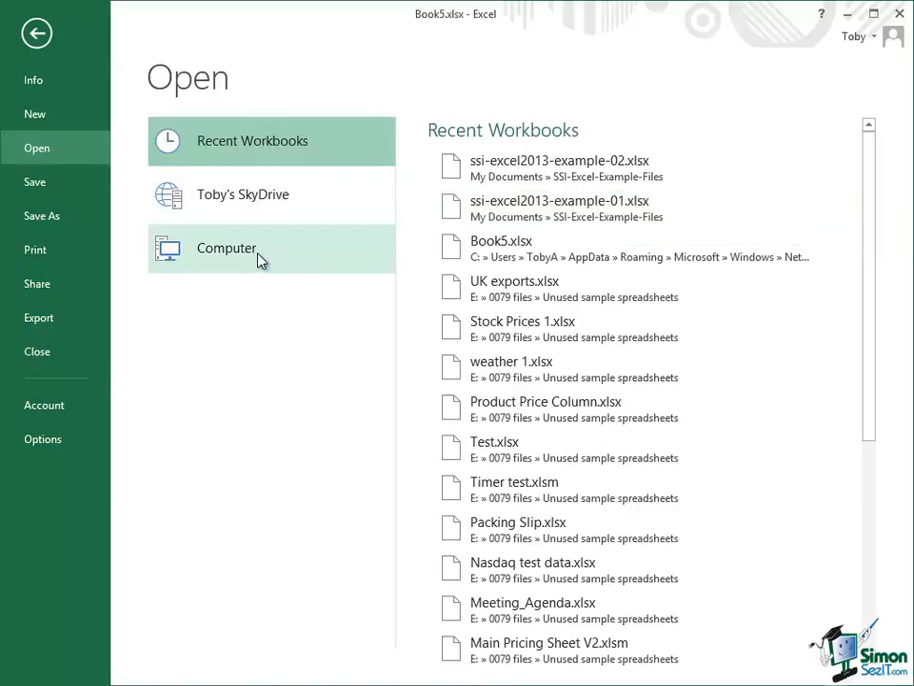
{"action": "left_click", "coordinate": [621, 212]}
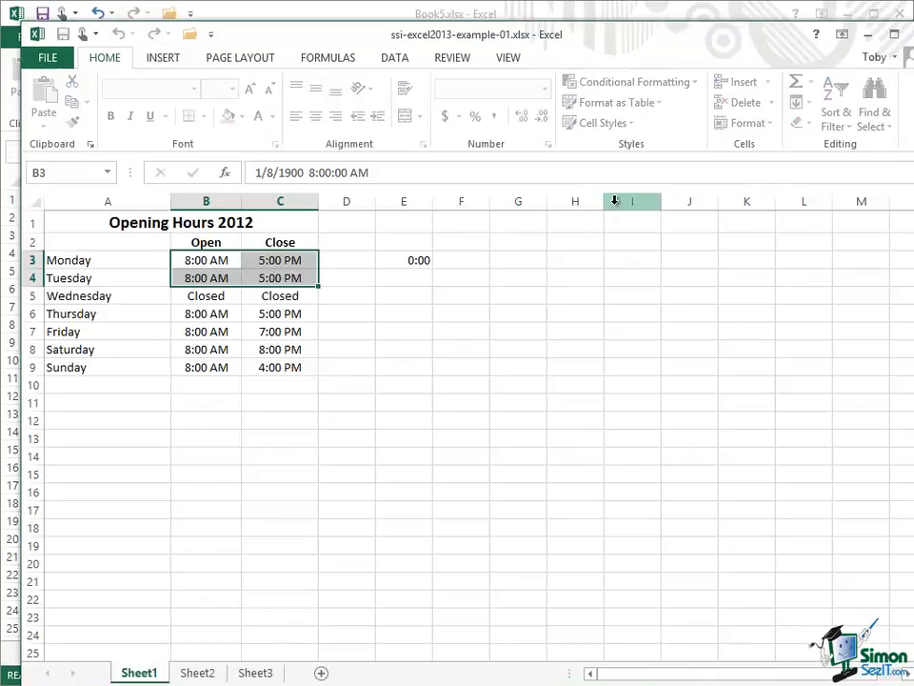
Clear the existing range selection and select the merged title cell A1, "Opening Hours 2012".
{"action": "left_click", "coordinate": [400, 384]}
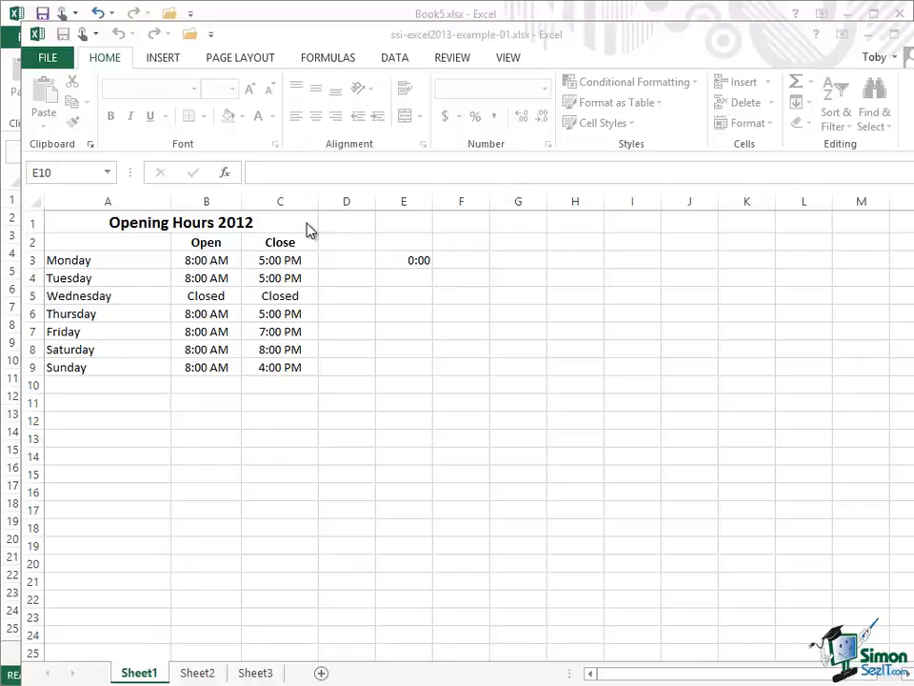
{"action": "left_click", "coordinate": [104, 220]}
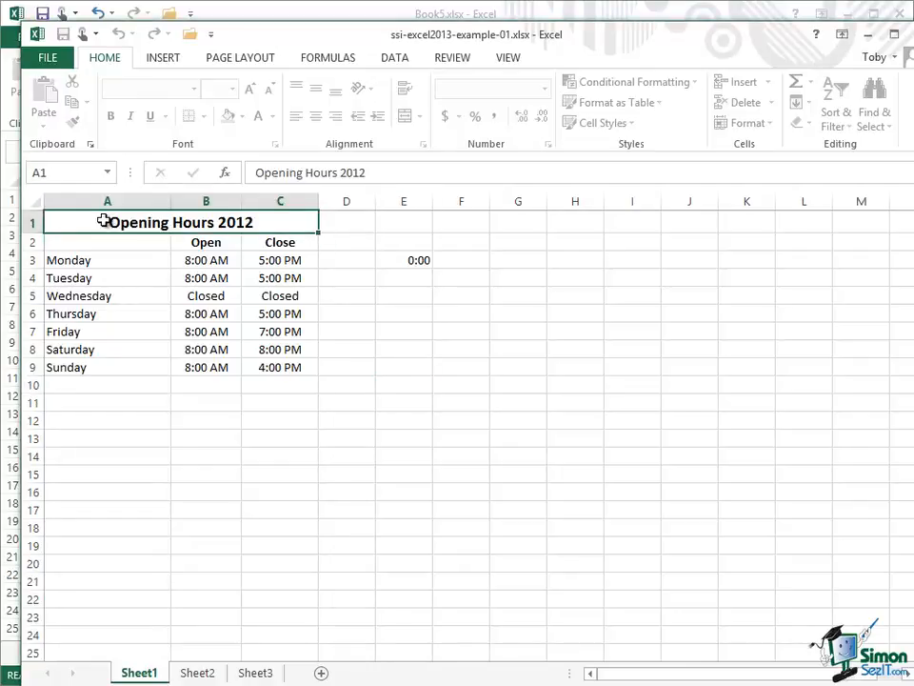